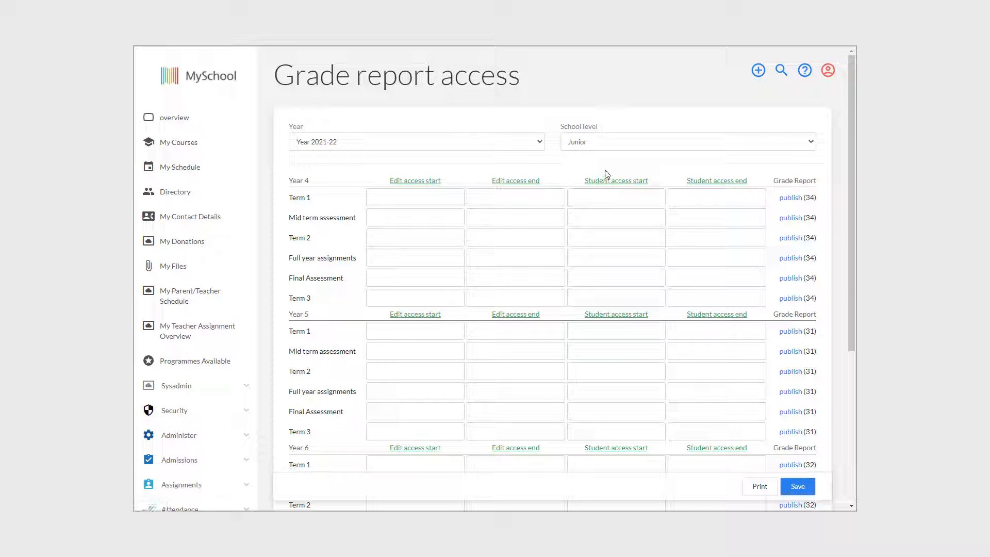
# Open the Grade Report assessment page and check the first student's Term 1 grades for the drama and art standards
pyautogui.scroll(-5, 218, 292)
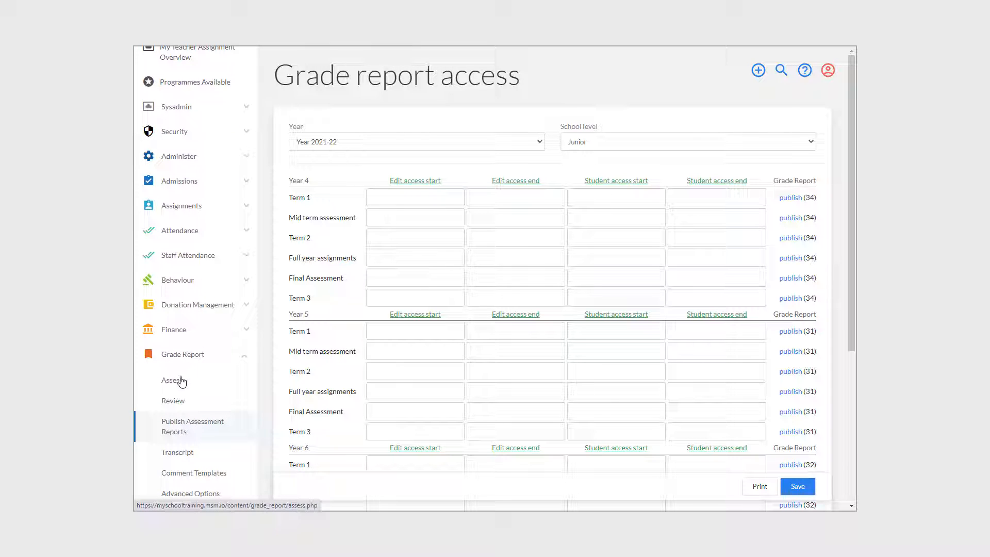
pyautogui.click(182, 381)
pyautogui.click(506, 214)
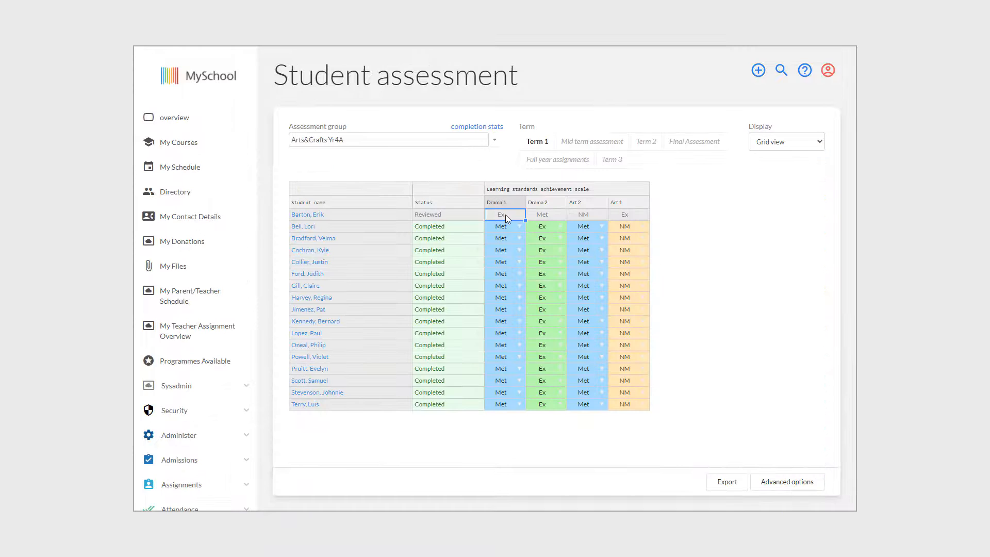
pyautogui.click(543, 215)
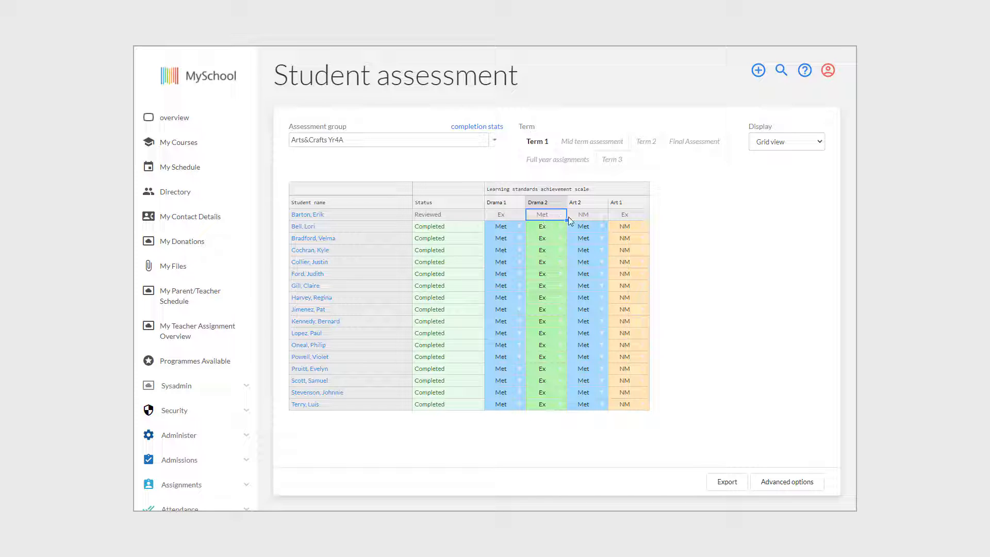
pyautogui.click(602, 219)
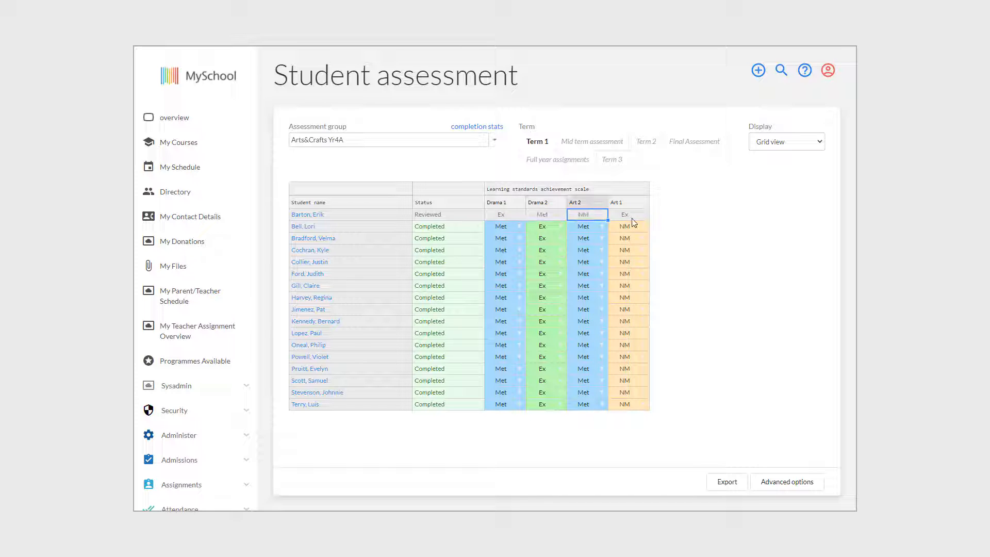
pyautogui.click(628, 221)
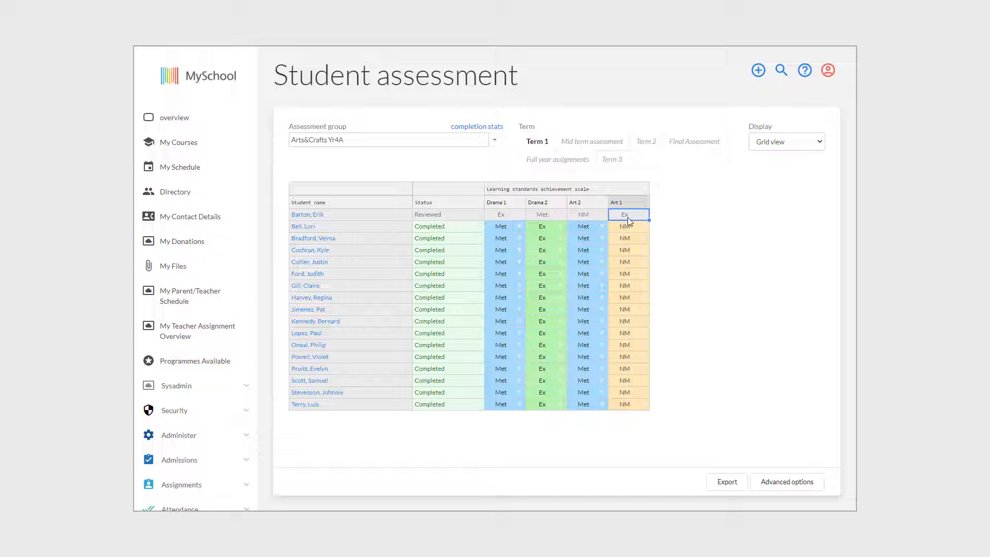
pyautogui.click(728, 239)
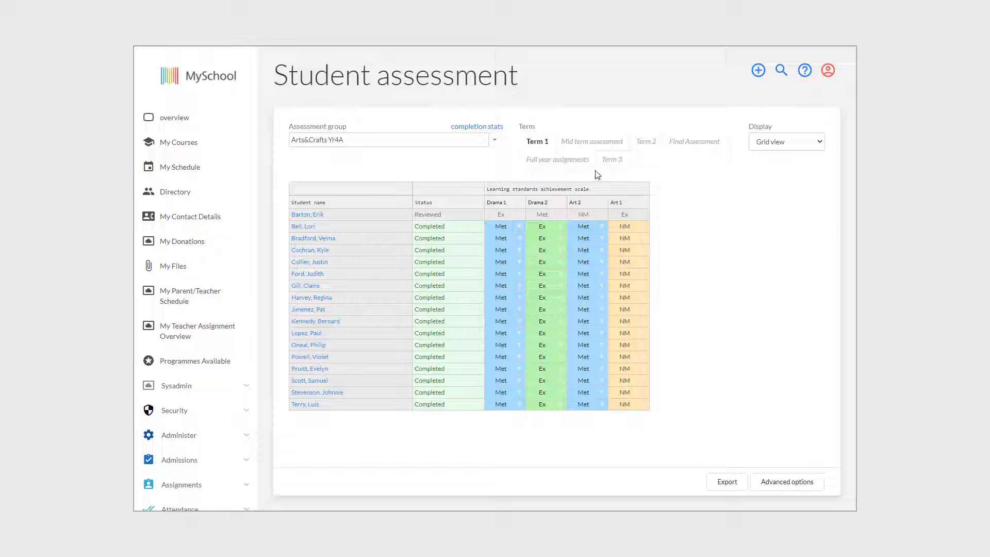
# In the mid term assessment, grade the first student Met for Drama 1, NM for Drama 2, and Ex for Art 2 and Art 1
pyautogui.click(617, 142)
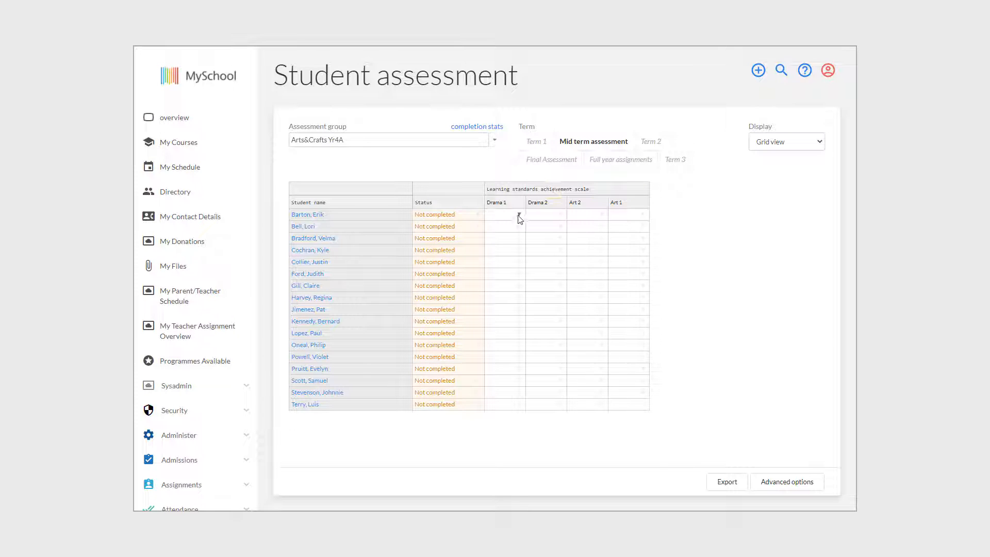
pyautogui.click(519, 215)
pyautogui.click(505, 261)
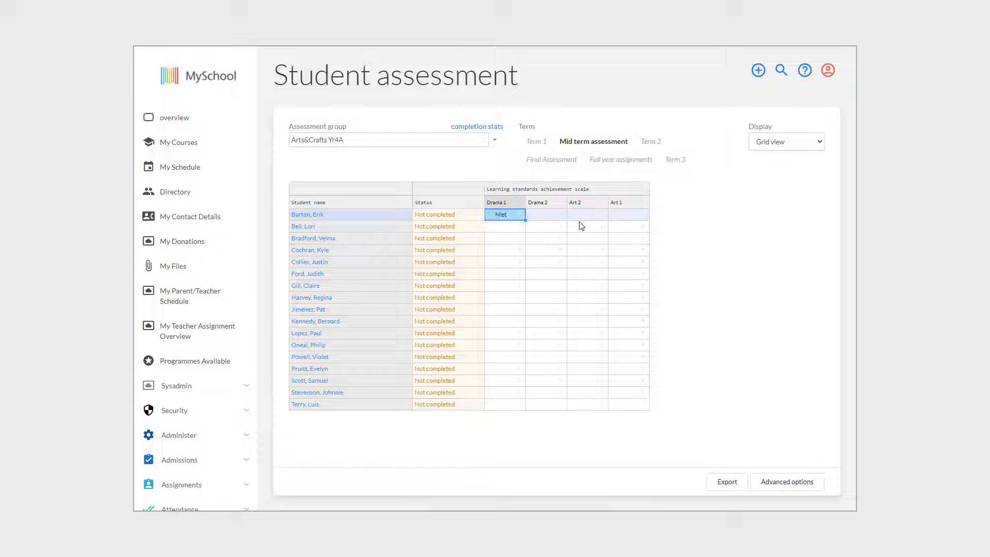
pyautogui.click(561, 215)
pyautogui.click(538, 268)
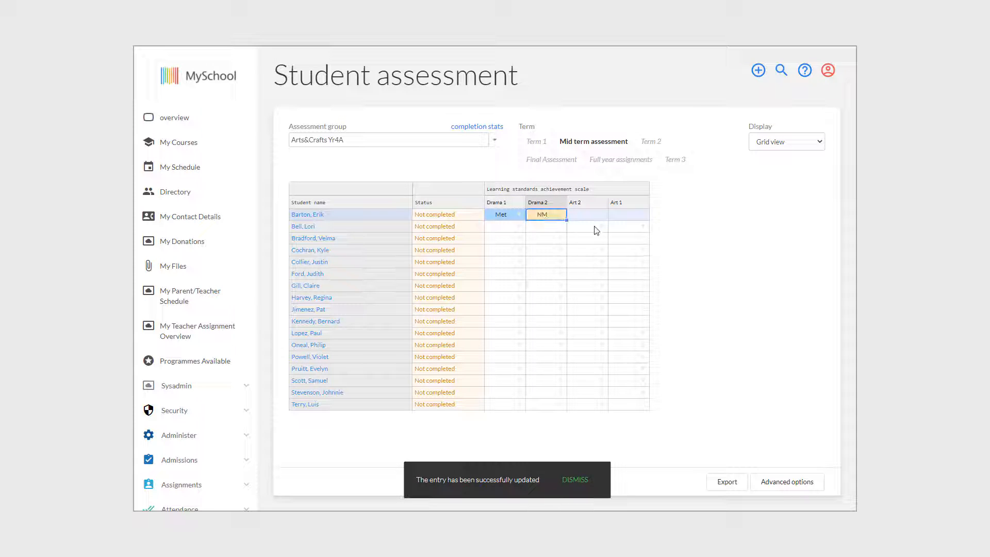
pyautogui.click(602, 215)
pyautogui.click(580, 245)
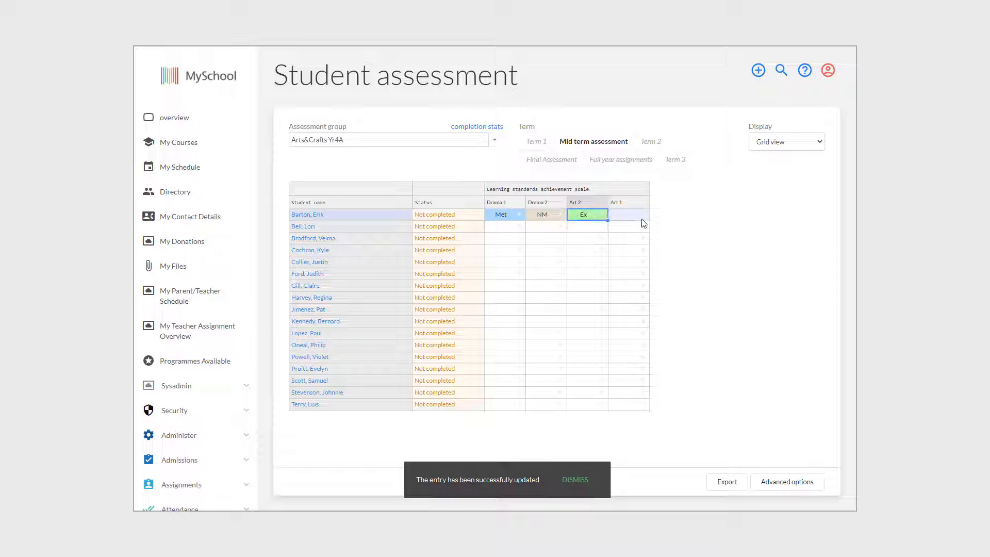
pyautogui.click(642, 217)
pyautogui.click(615, 244)
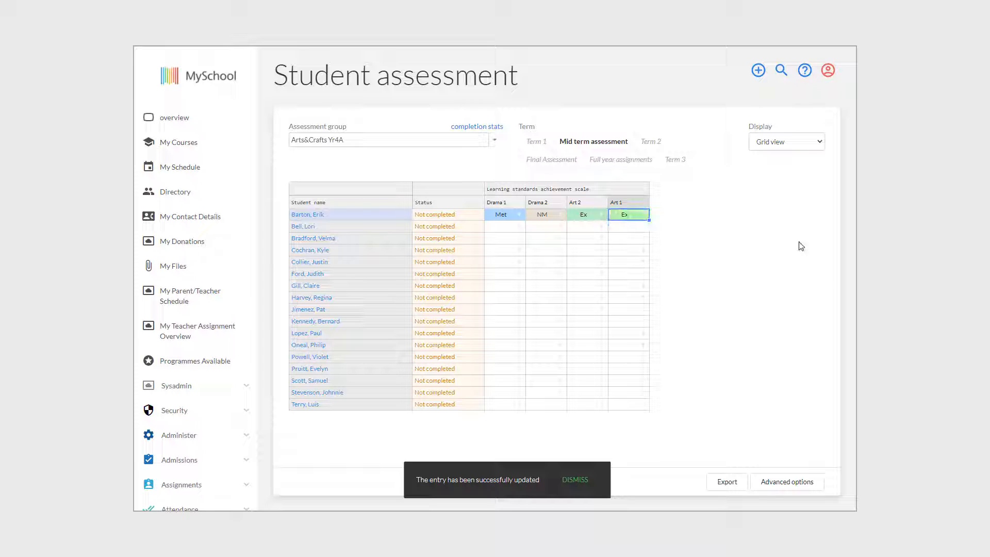
# Fill the first student's Met grade down the Drama 1 column, and extend the eighth student's Met grade across the remaining standards
pyautogui.click(518, 217)
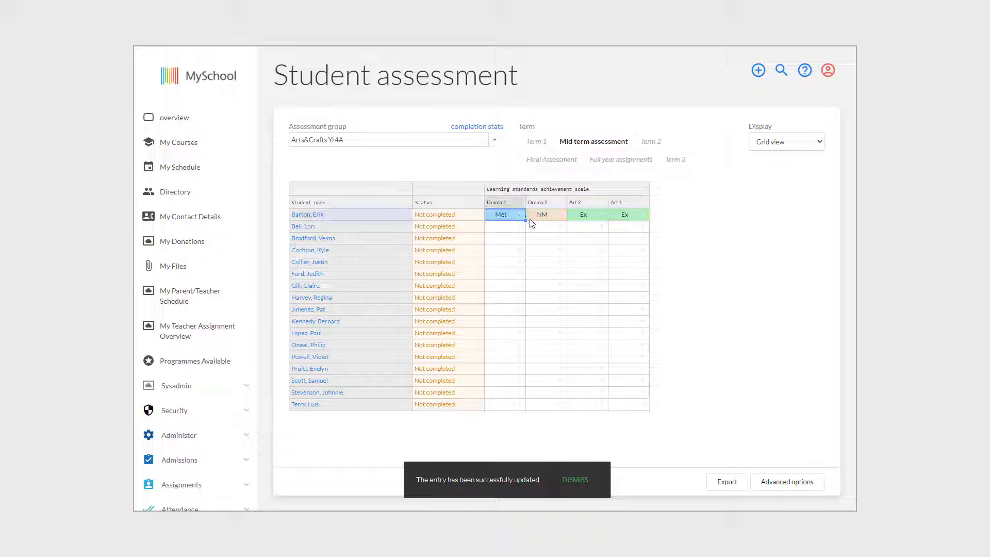
pyautogui.moveTo(525, 221); pyautogui.dragTo(521, 410)
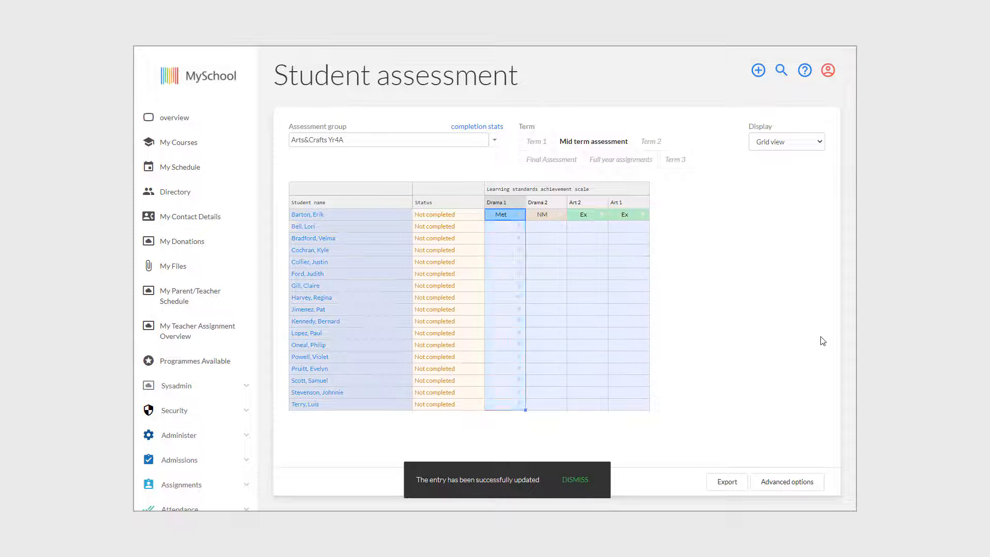
pyautogui.click(522, 301)
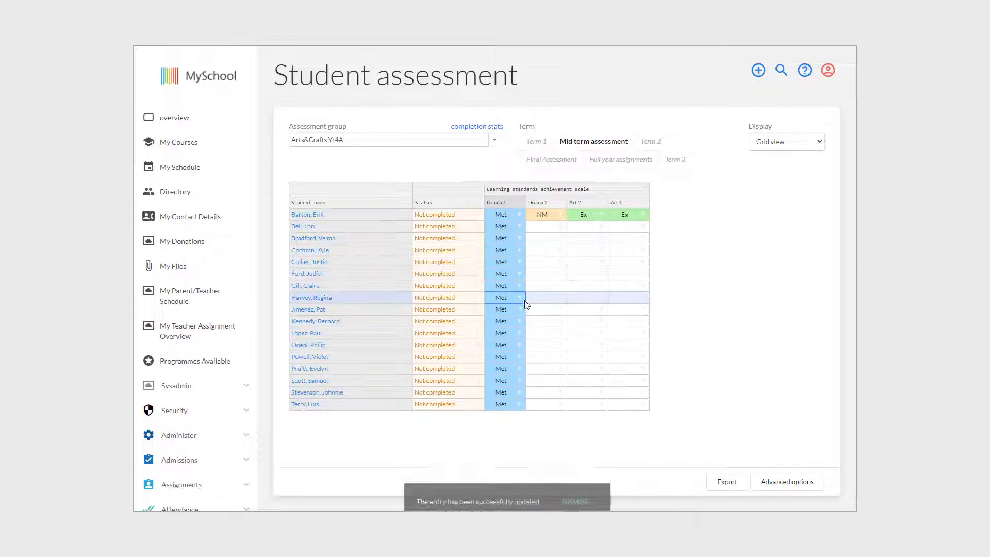
pyautogui.moveTo(525, 303); pyautogui.dragTo(655, 306)
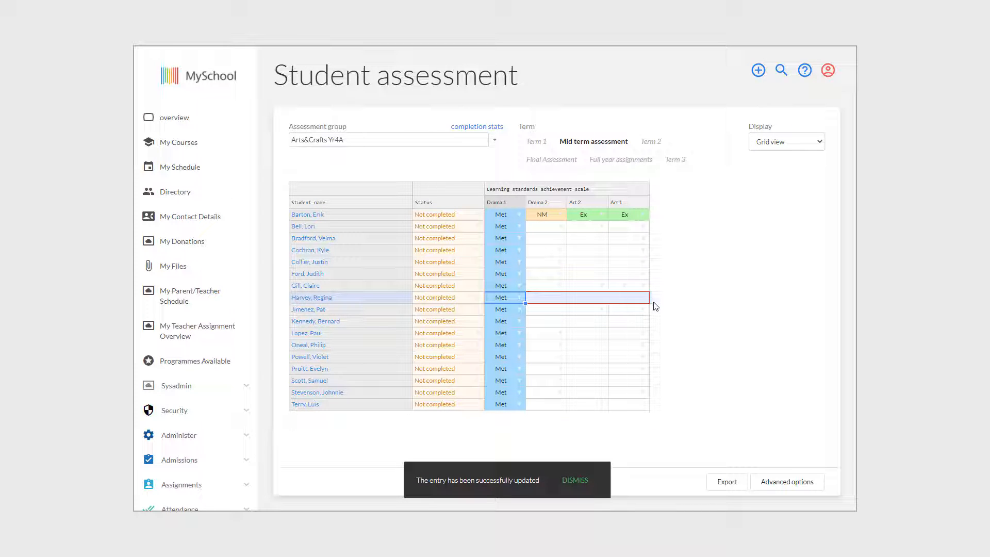
pyautogui.moveTo(655, 307); pyautogui.dragTo(654, 306)
# Show the full year assignments in list view and inspect the first student's assessment and drama evidence, closing it without saving
pyautogui.click(772, 143)
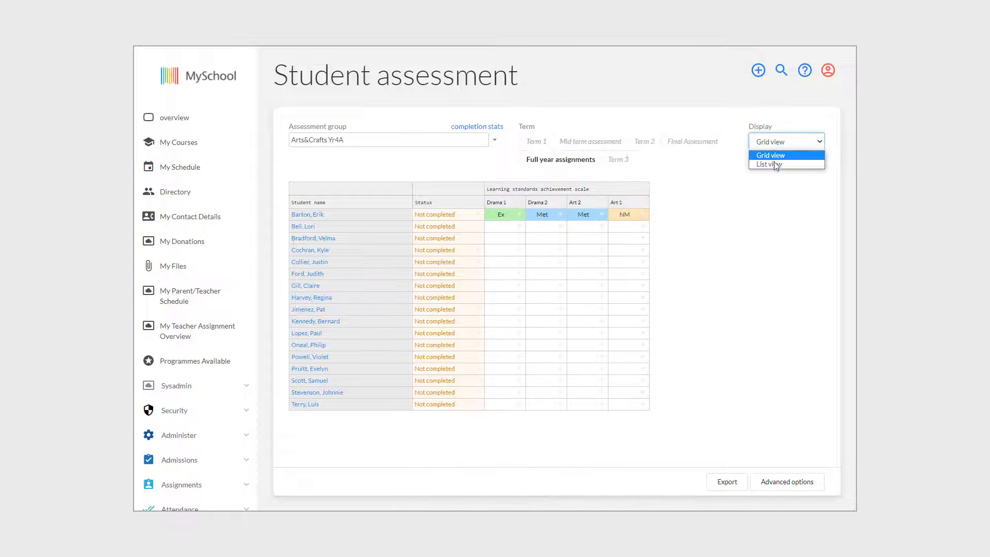
pyautogui.click(776, 166)
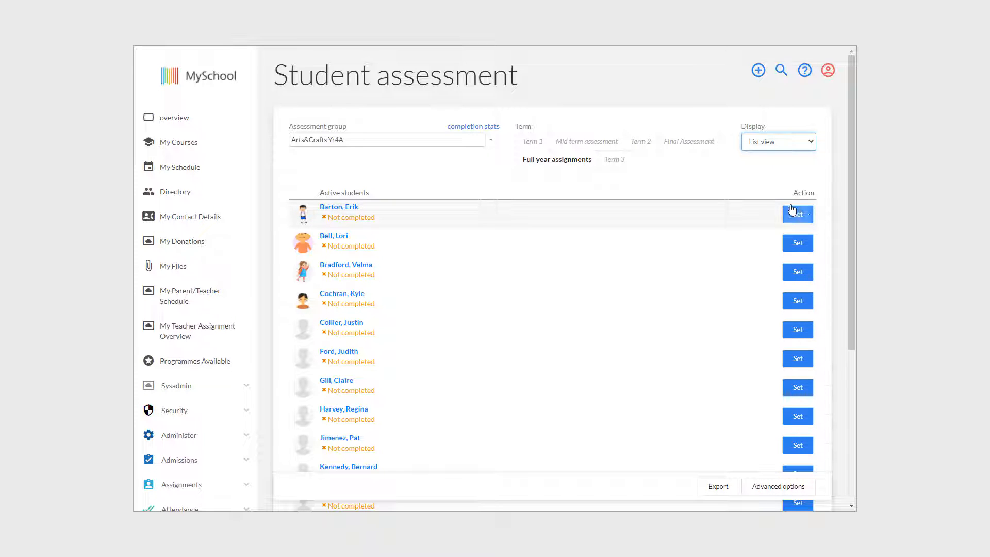
pyautogui.click(789, 213)
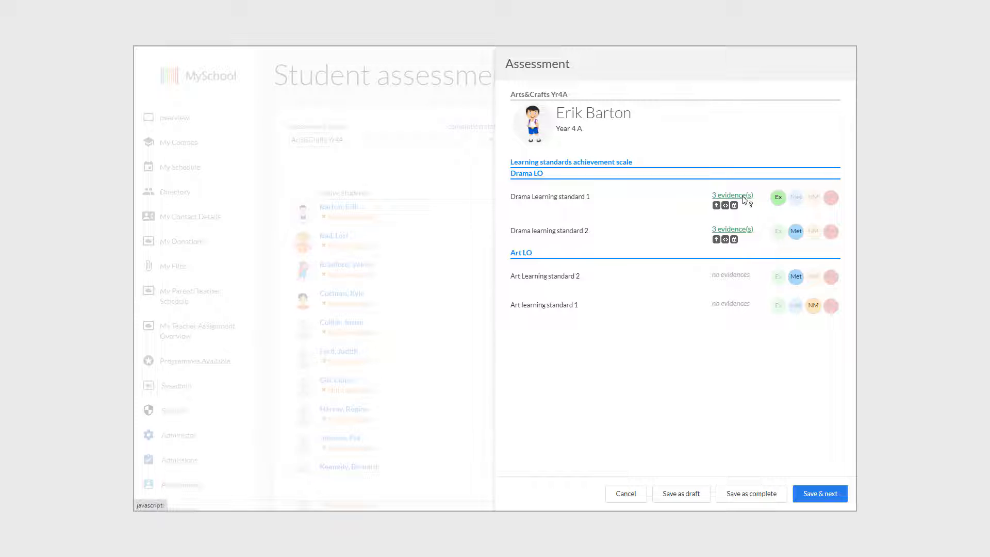
pyautogui.moveTo(744, 199)
pyautogui.moveTo(742, 233)
pyautogui.click(626, 493)
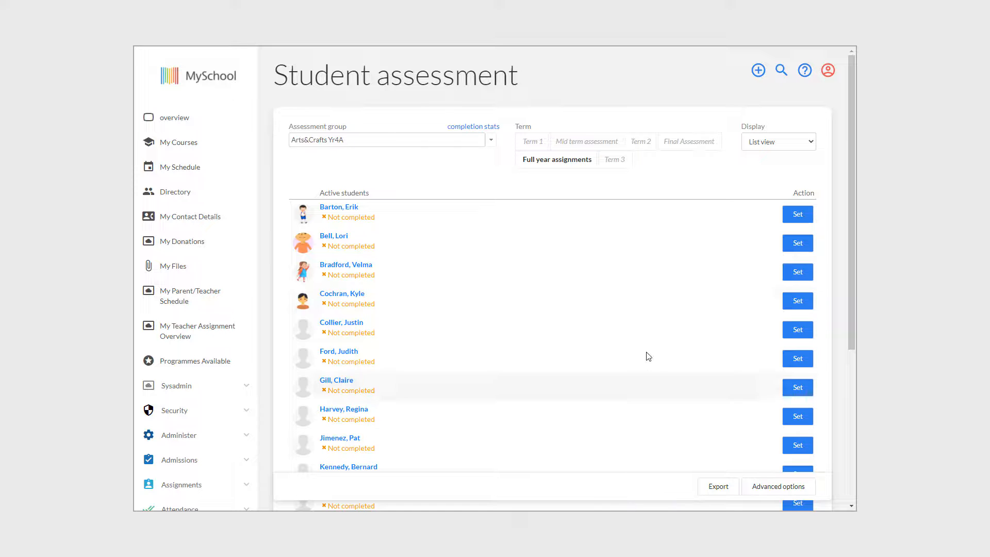
# Change the assessment group to English 10A
pyautogui.tripleClick(344, 141)
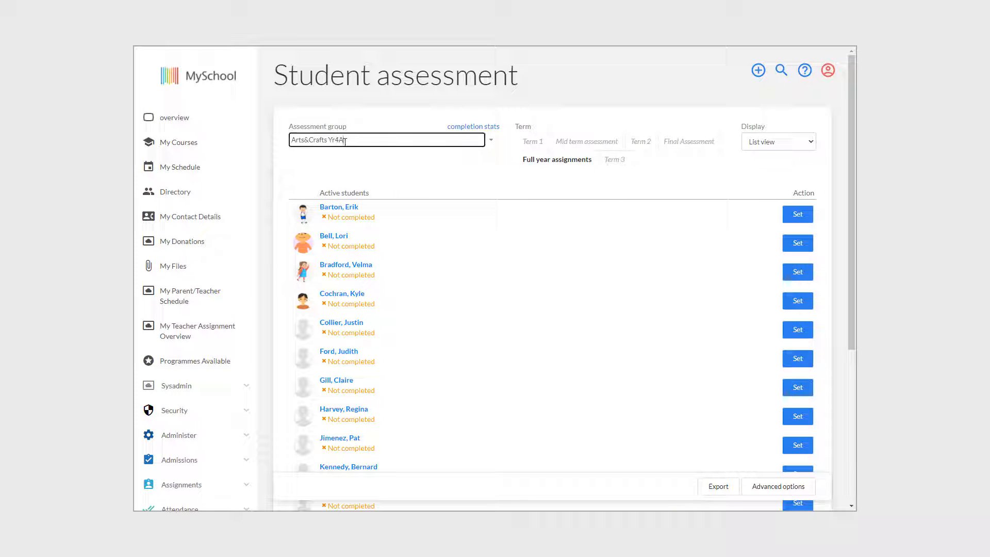
pyautogui.write('engl')
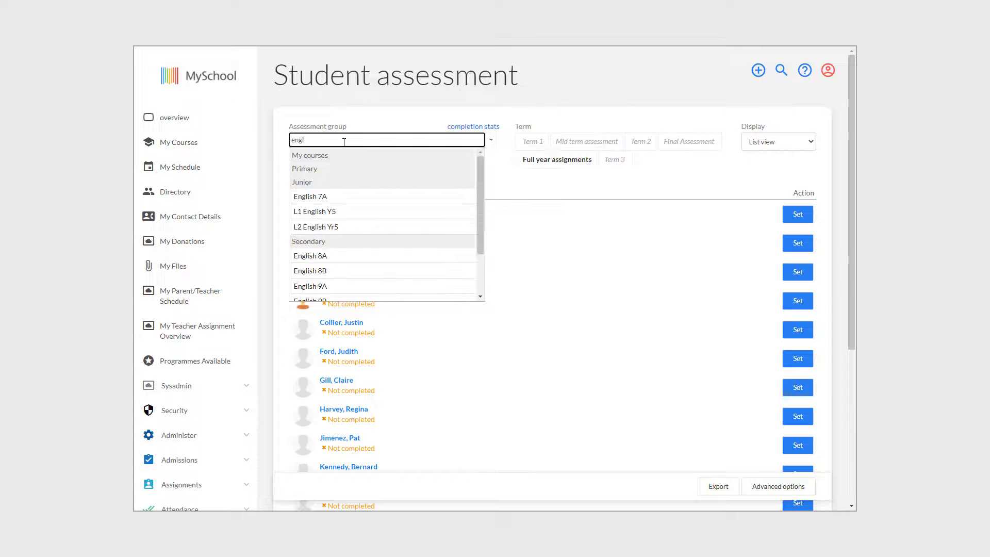
pyautogui.write('ish 10')
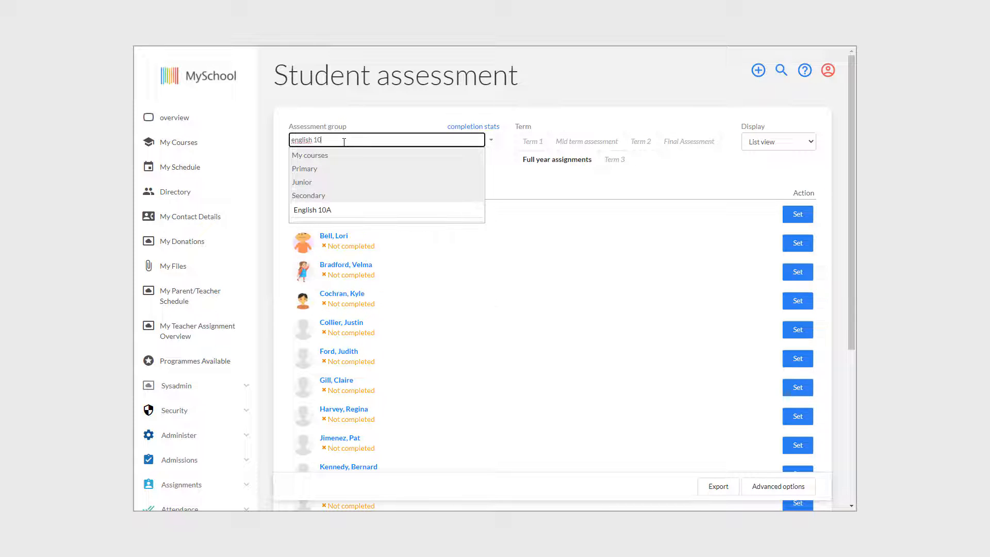
pyautogui.click(356, 213)
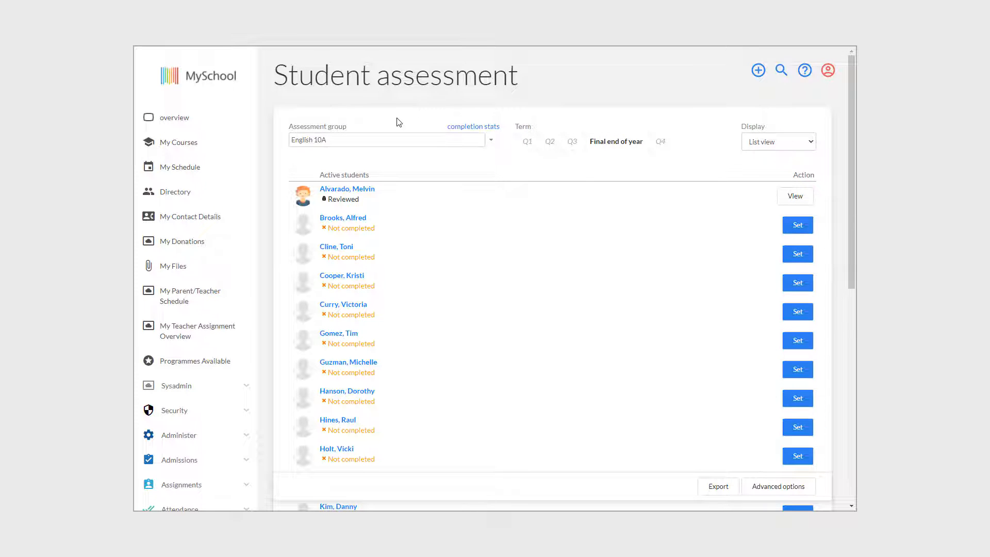
# Display the English 10A assessments in grid view for the Q1 term
pyautogui.click(799, 140)
pyautogui.click(785, 164)
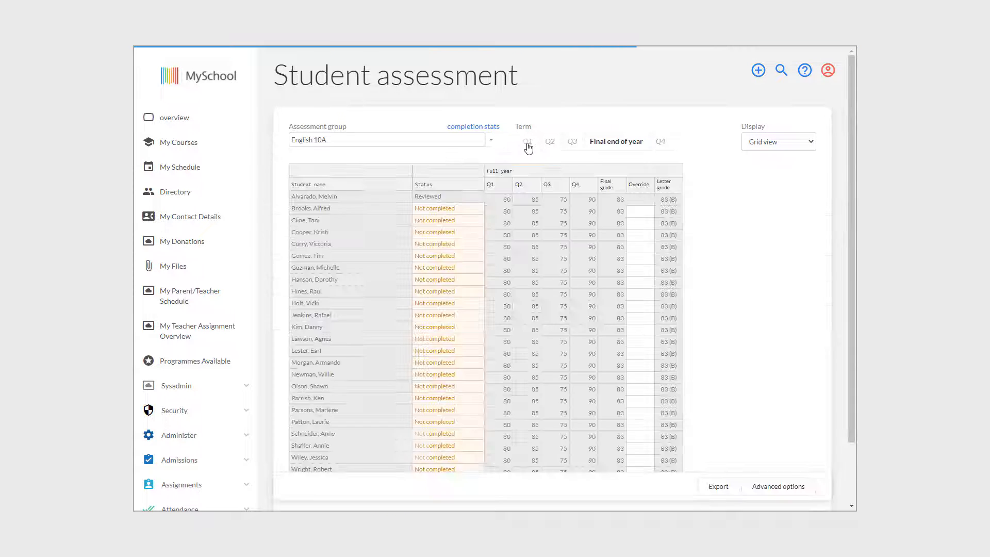
pyautogui.click(527, 143)
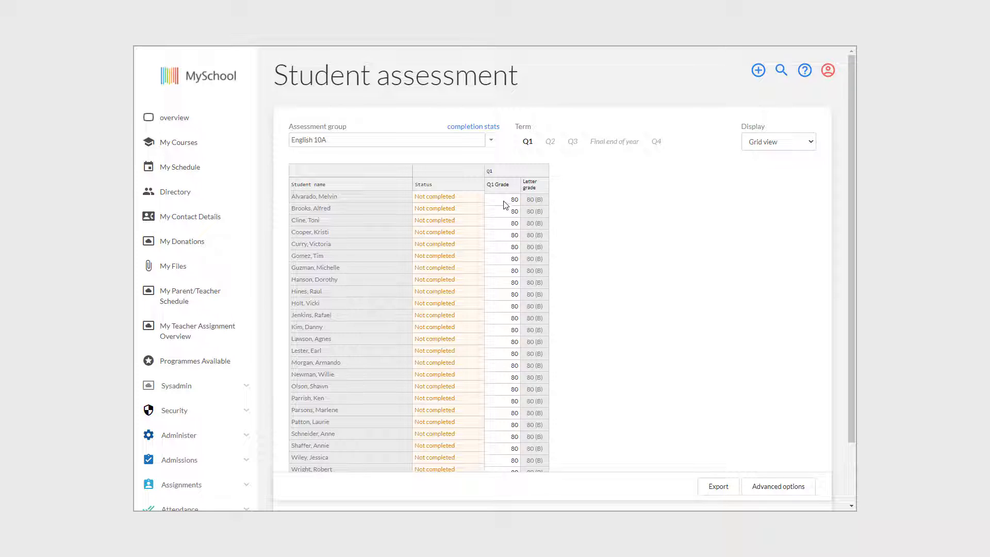
# Set the first student's Q1 grade to 50
pyautogui.click(506, 200)
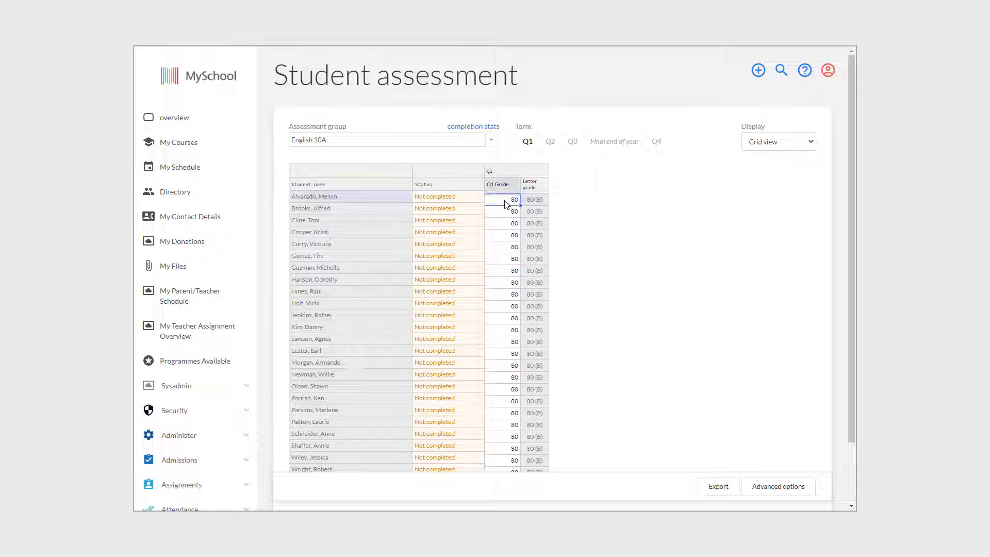
pyautogui.press('BackSpace')
pyautogui.press('Return')
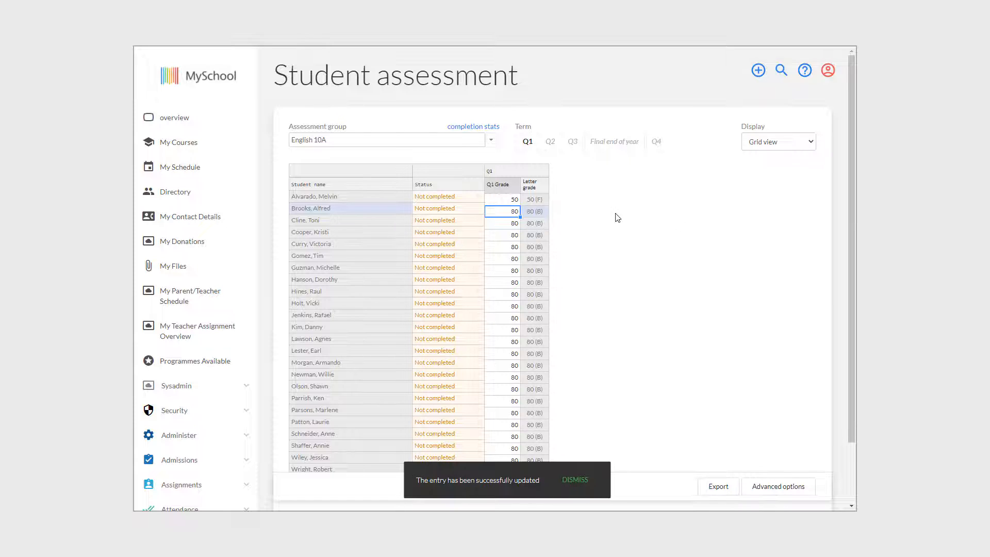
# Set the first student's Q1 grade to 85
pyautogui.click(514, 202)
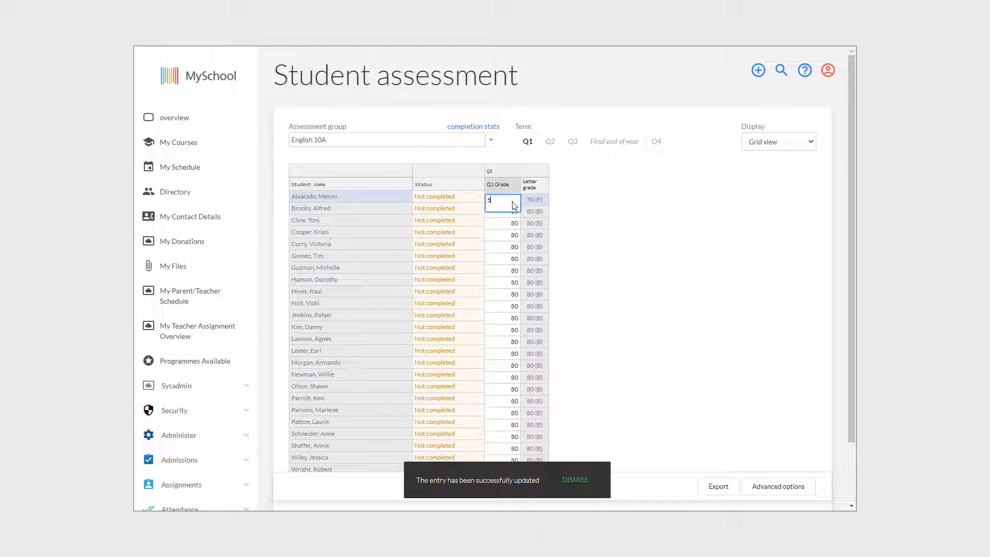
pyautogui.press('BackSpace')
pyautogui.write('80')
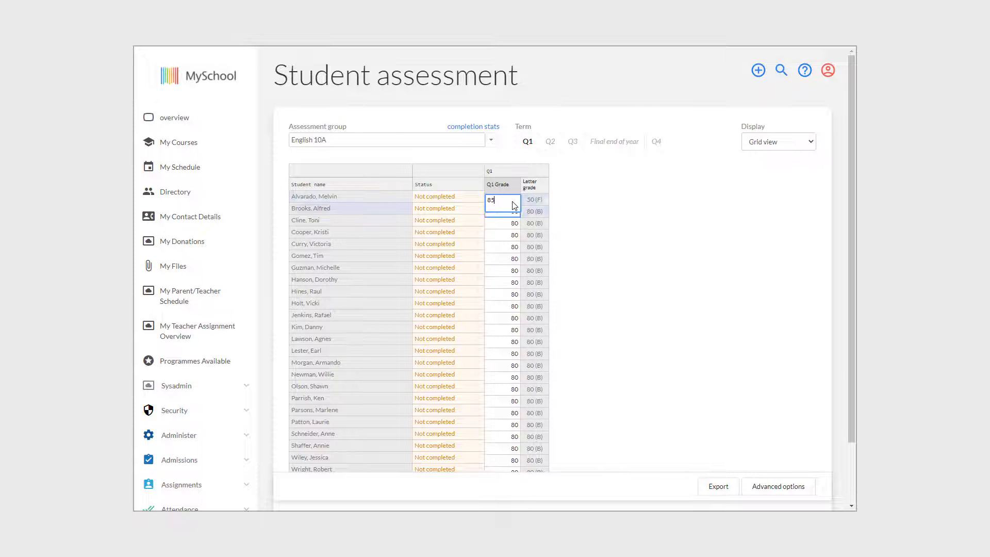
pyautogui.press('Return')
# Show the Final end of year term and review the first student's Q1 to Q4 grades and final grade
pyautogui.click(609, 144)
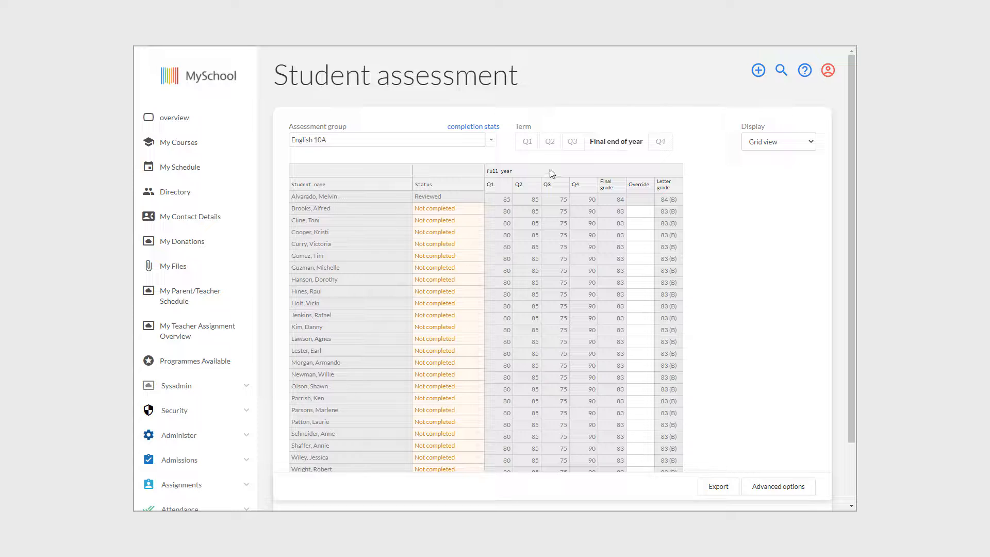
pyautogui.click(496, 200)
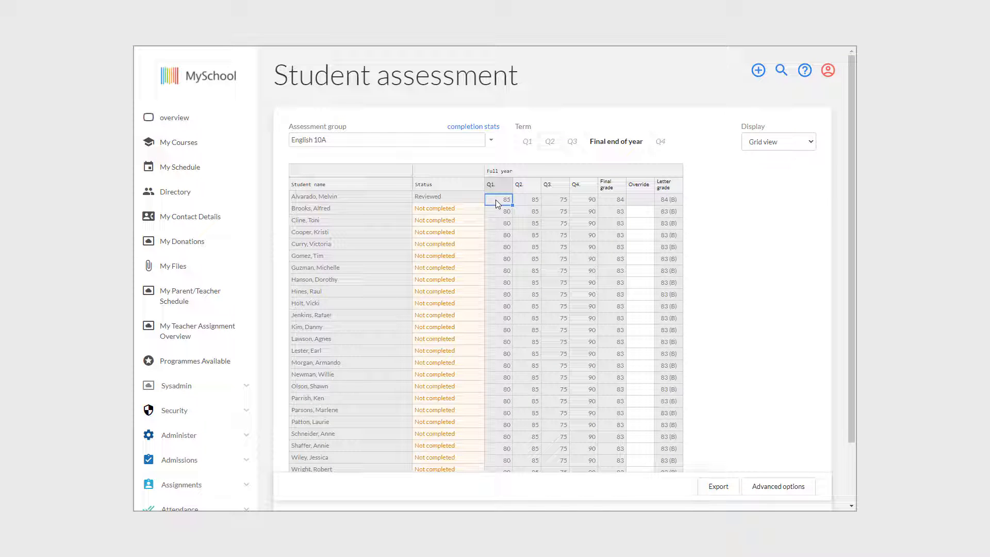
pyautogui.click(535, 200)
pyautogui.click(562, 203)
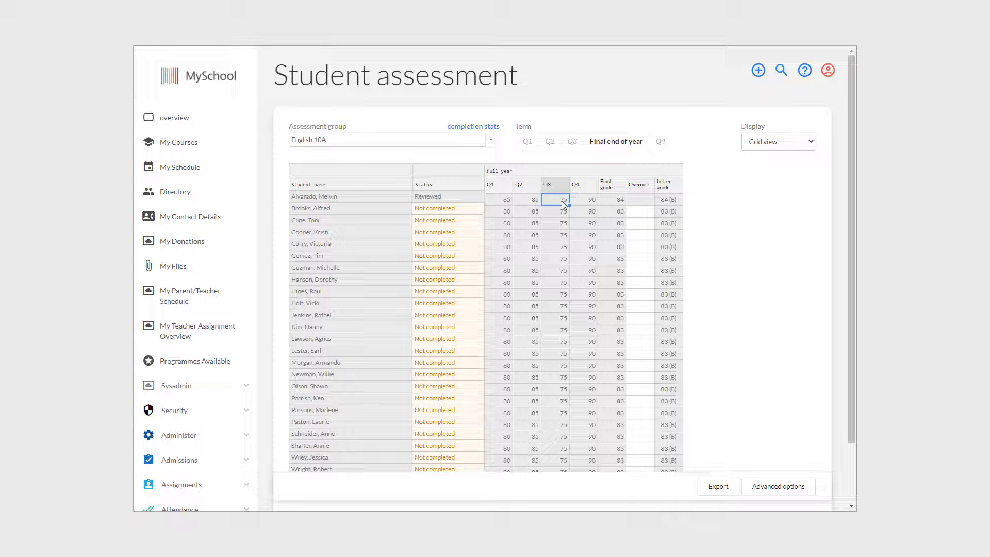
pyautogui.click(592, 204)
pyautogui.click(614, 200)
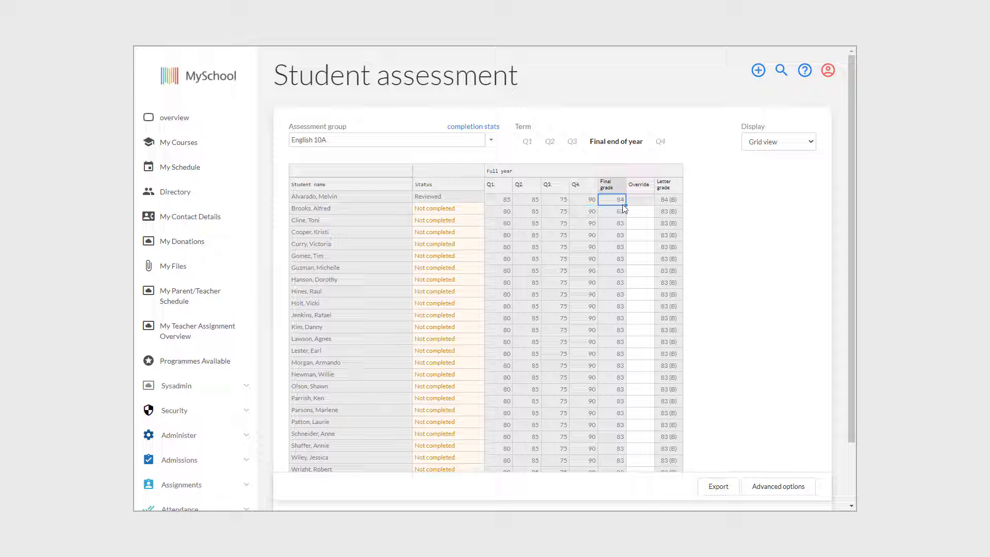
# Enter 85 as the second student's override of the final end-of-year grade
pyautogui.click(640, 212)
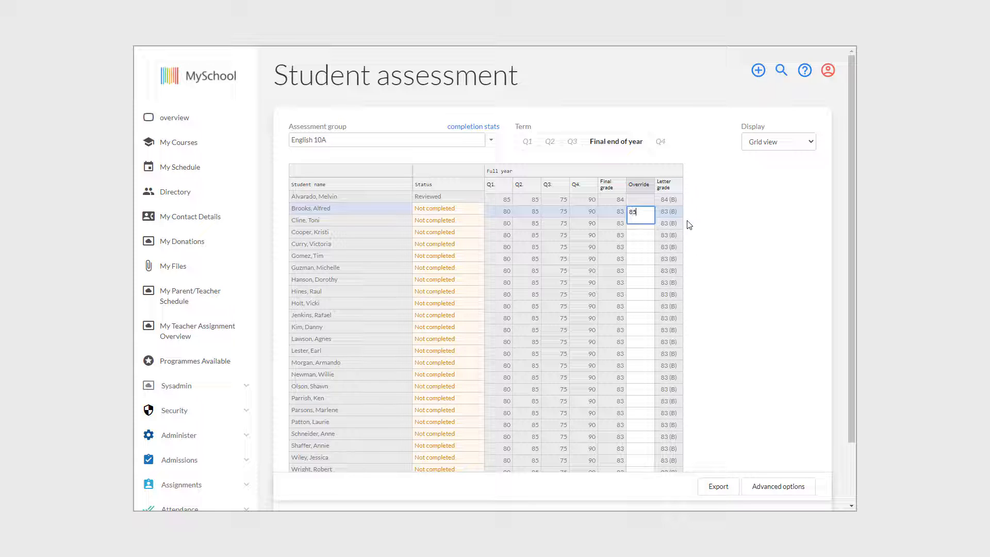
pyautogui.press('Return')
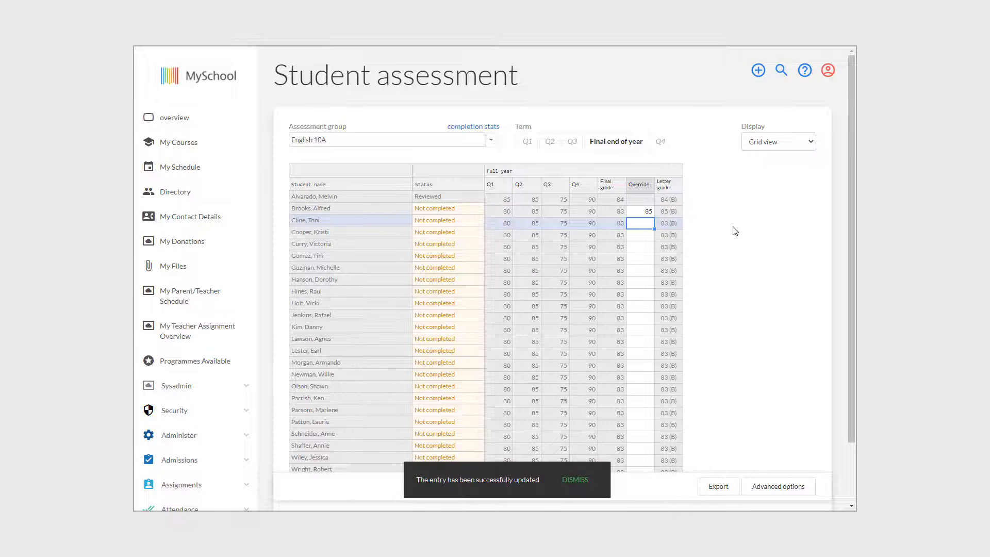
# Set the Final end of year status to Completed for the second student and fill it down to the last student
pyautogui.click(734, 226)
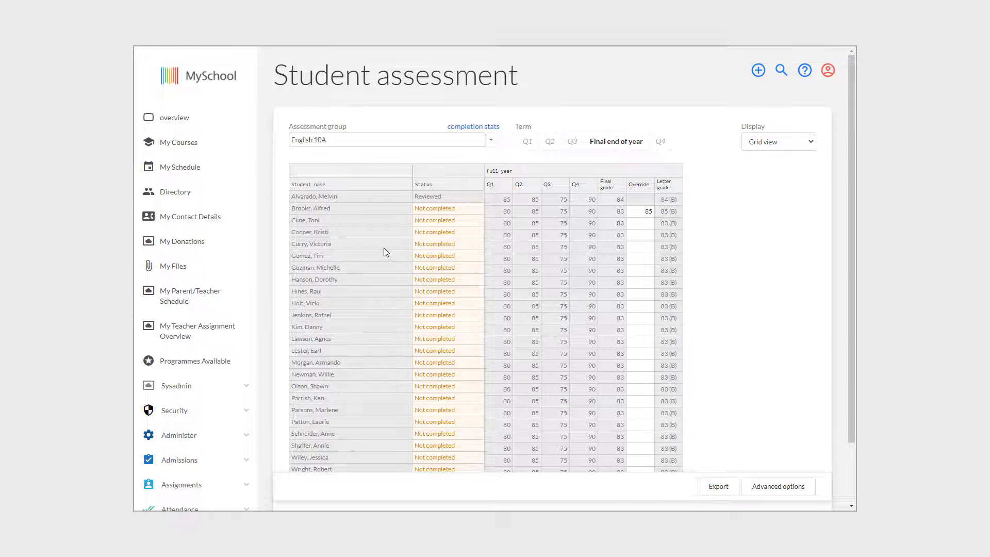
pyautogui.scroll(-1, 442, 211)
pyautogui.click(474, 160)
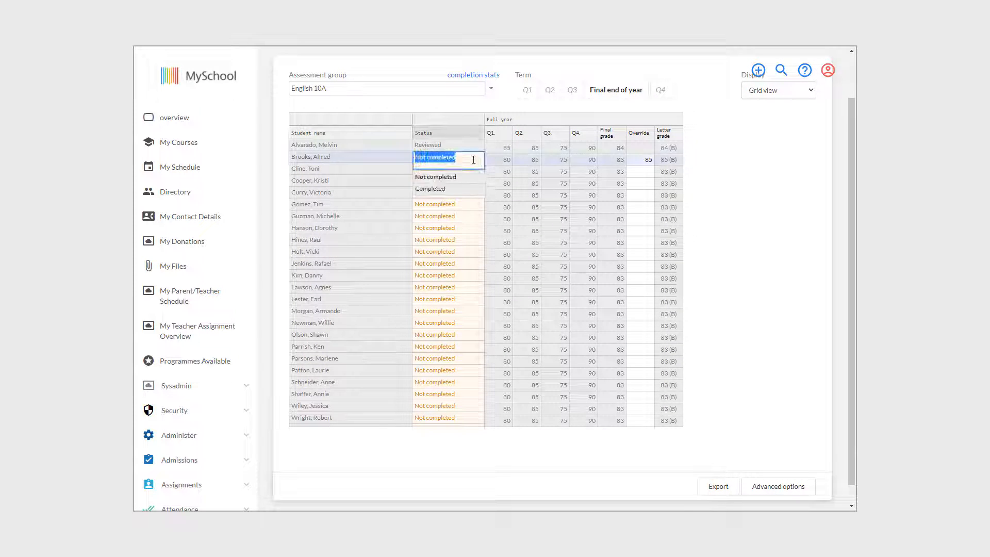
pyautogui.click(440, 189)
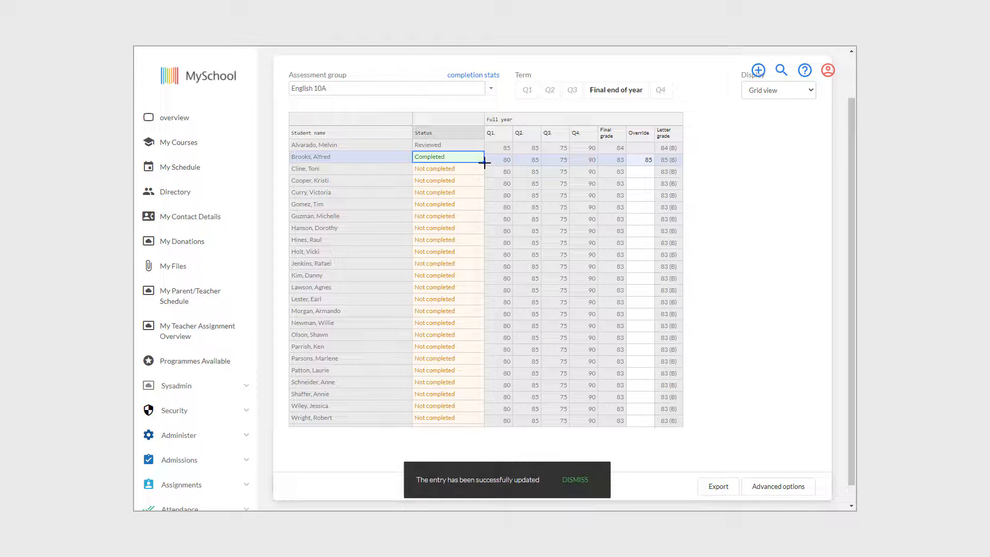
pyautogui.moveTo(484, 163); pyautogui.dragTo(471, 426)
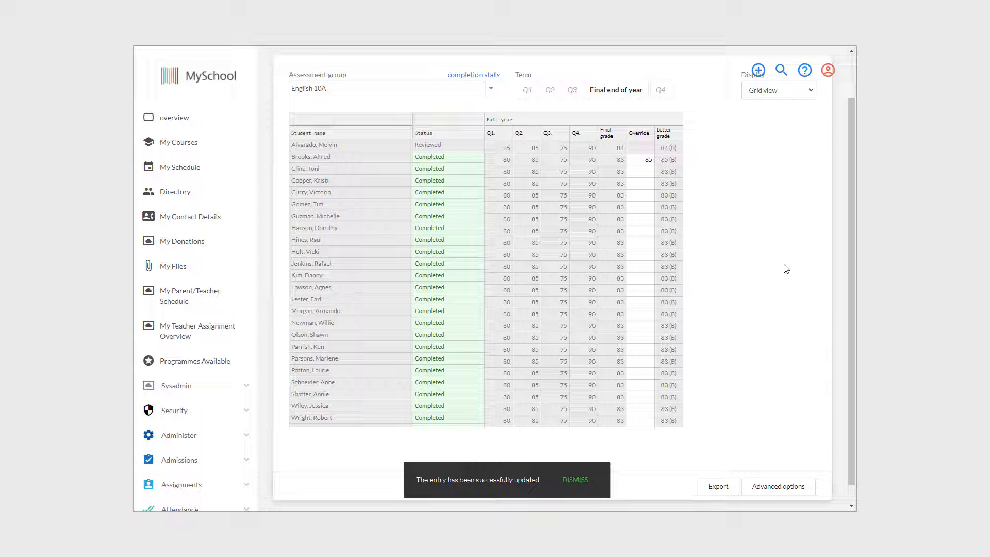
# Open the Grade Report review page and select the class Year 4 A
pyautogui.scroll(-4, 196, 309)
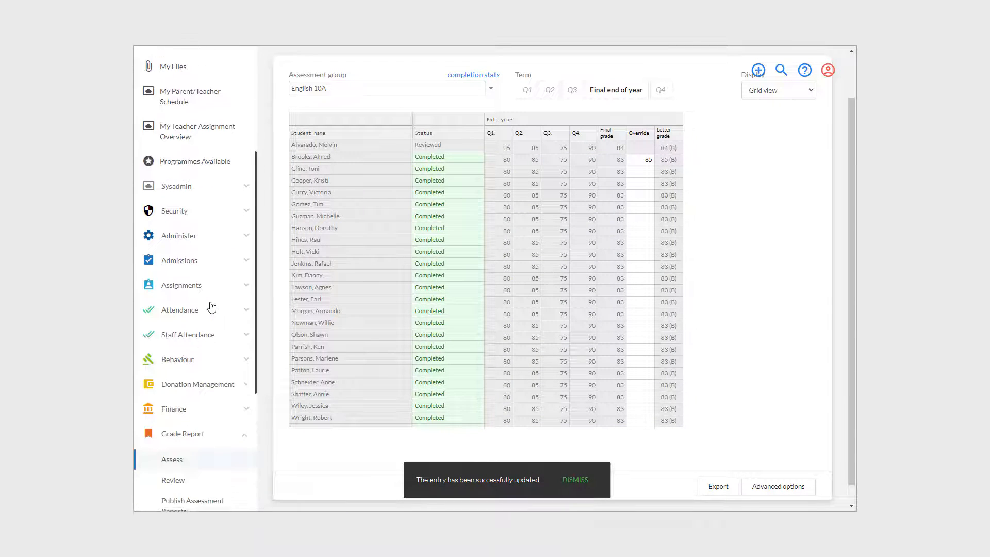
pyautogui.scroll(-2, 211, 308)
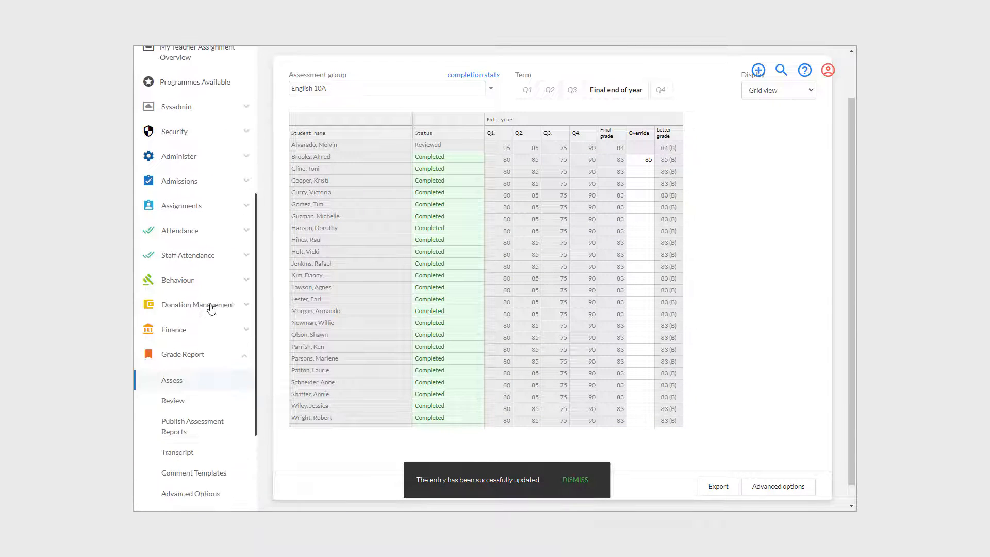
pyautogui.click(173, 401)
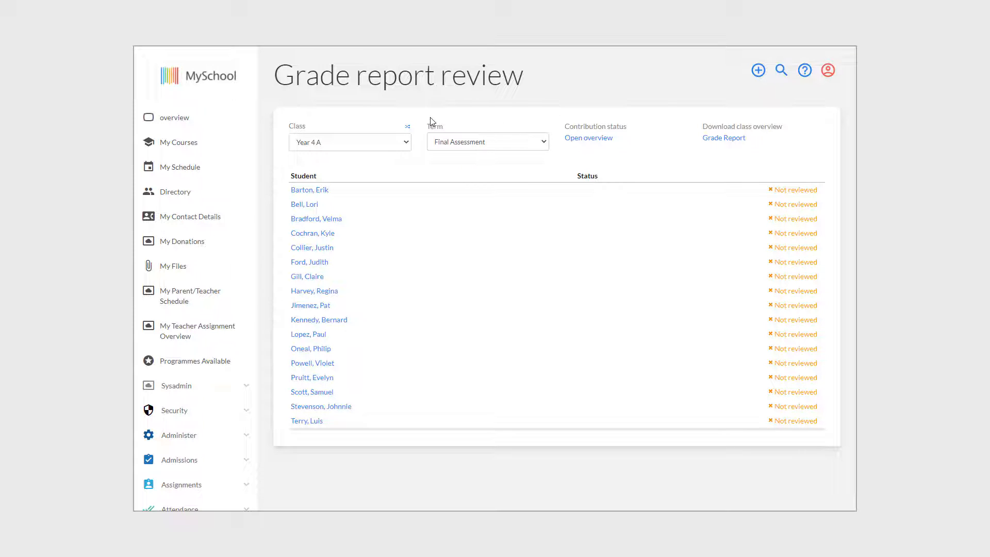
pyautogui.click(405, 142)
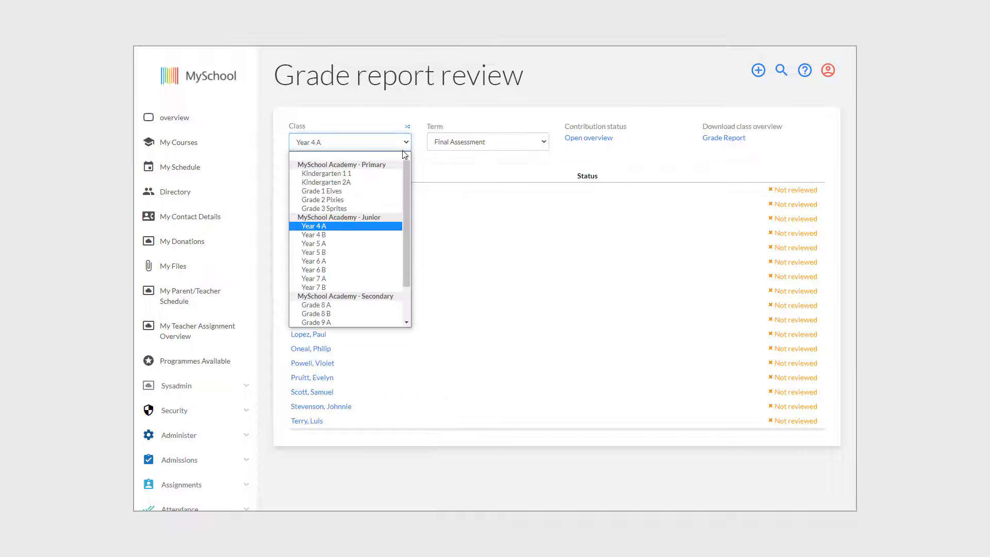
pyautogui.click(375, 226)
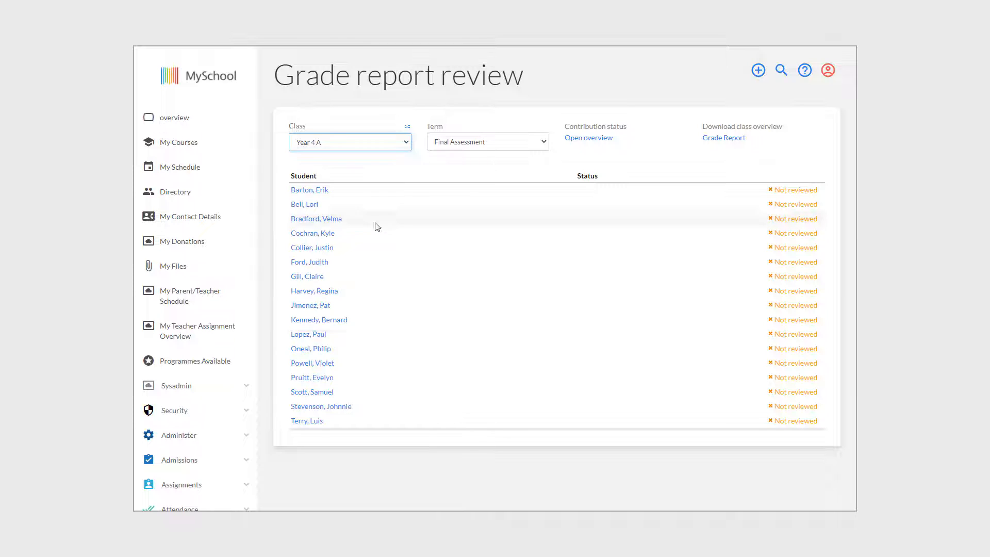
# Switch the review selection from class to course and choose a course from the list
pyautogui.click(408, 128)
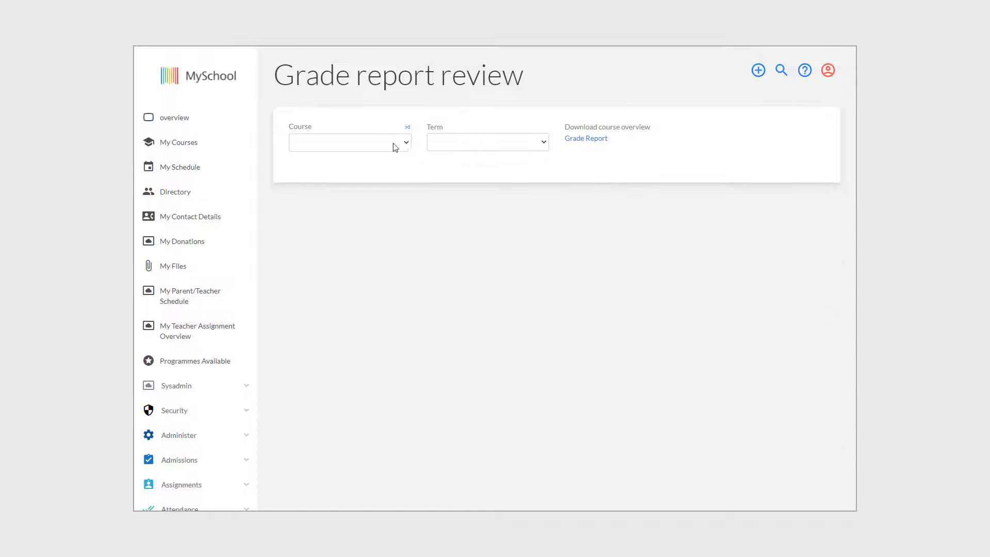
pyautogui.click(397, 143)
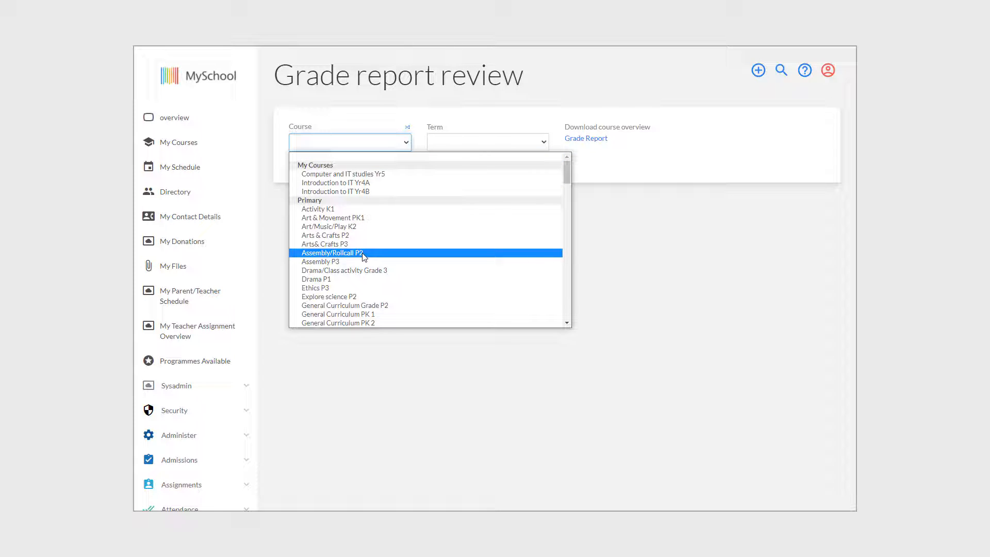
pyautogui.scroll(-5, 364, 206)
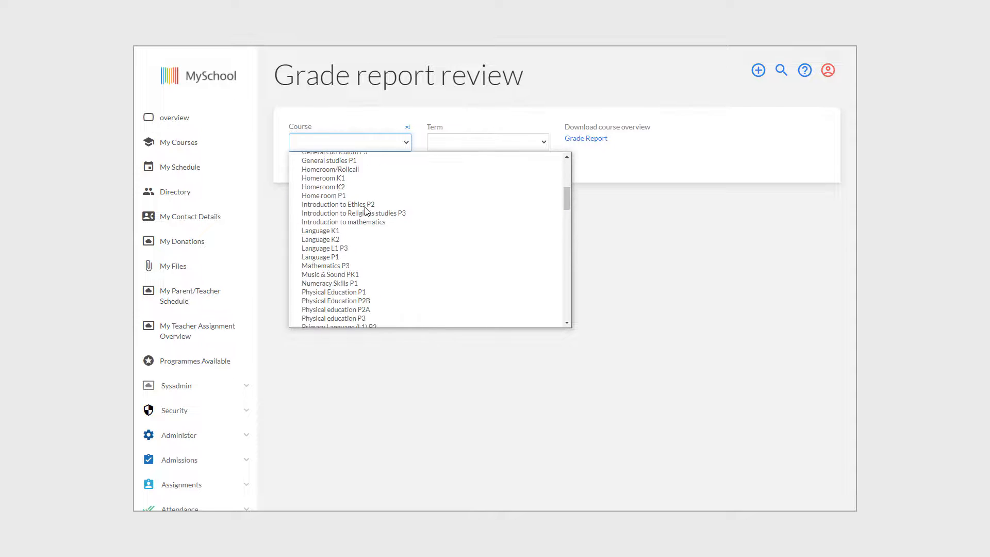
pyautogui.scroll(5, 365, 209)
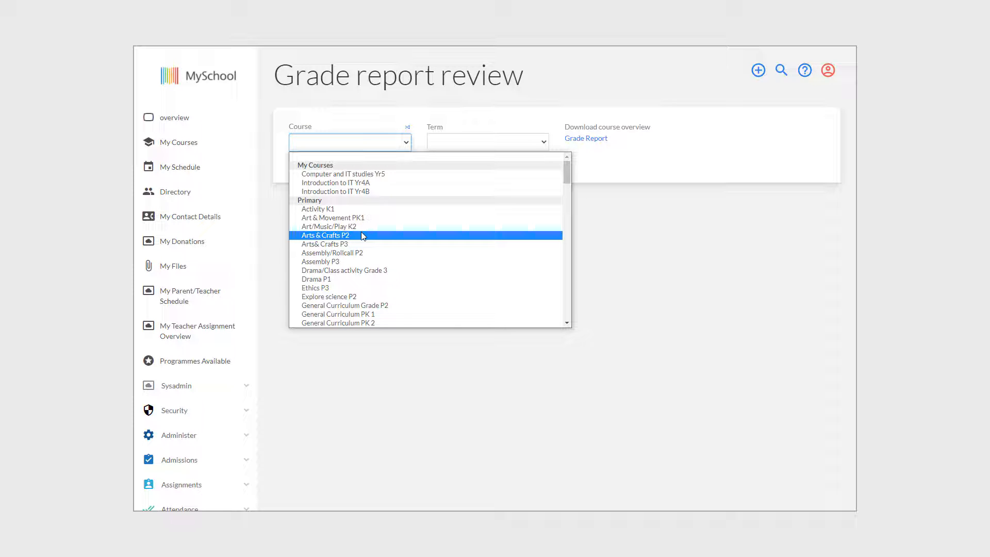
pyautogui.scroll(-10, 363, 236)
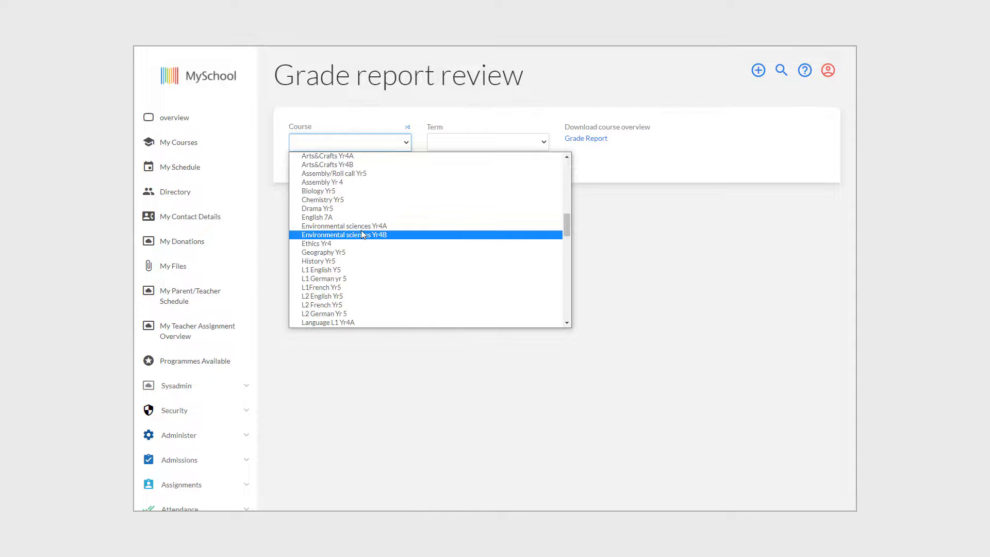
pyautogui.click(352, 259)
# Show the Term 1 review for class Year 4 A and check the first student's review details
pyautogui.click(464, 143)
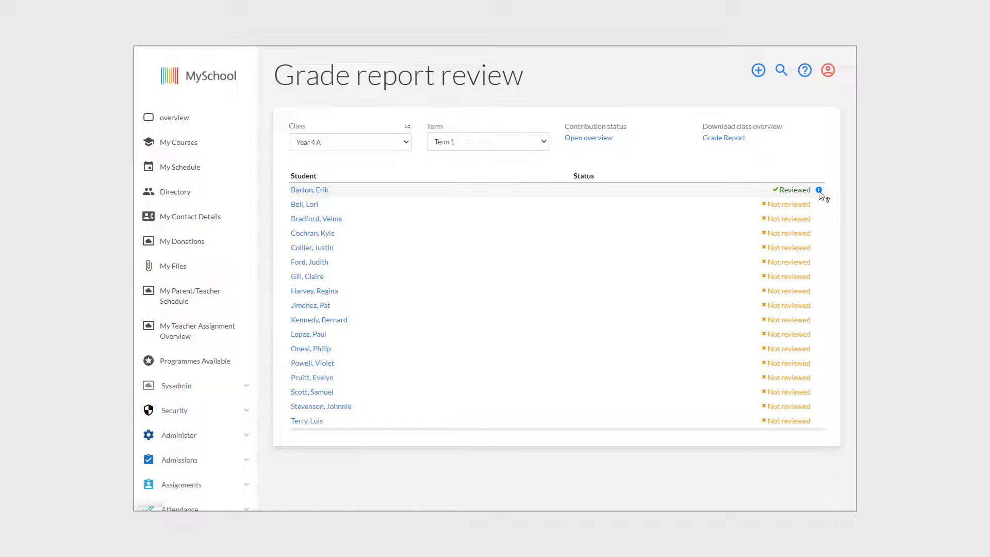
pyautogui.moveTo(819, 191)
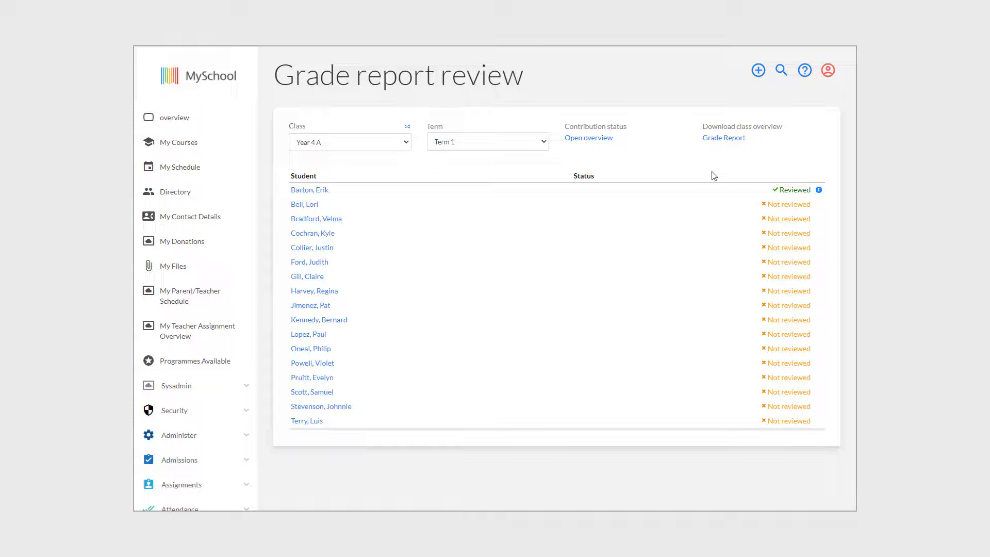
# Open the second student's assessment review and show the Art/Drama Yr 4 subject
pyautogui.click(302, 205)
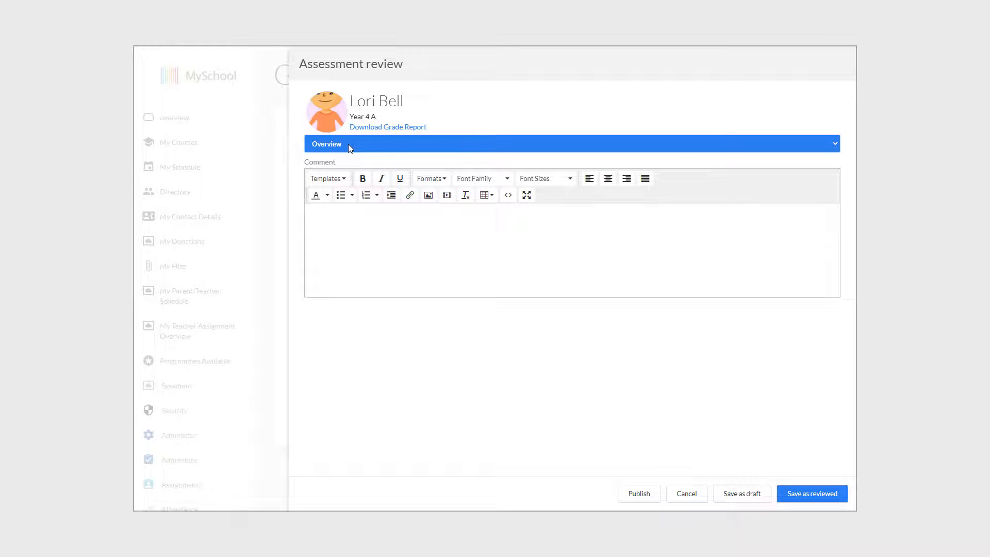
pyautogui.click(343, 212)
pyautogui.click(388, 150)
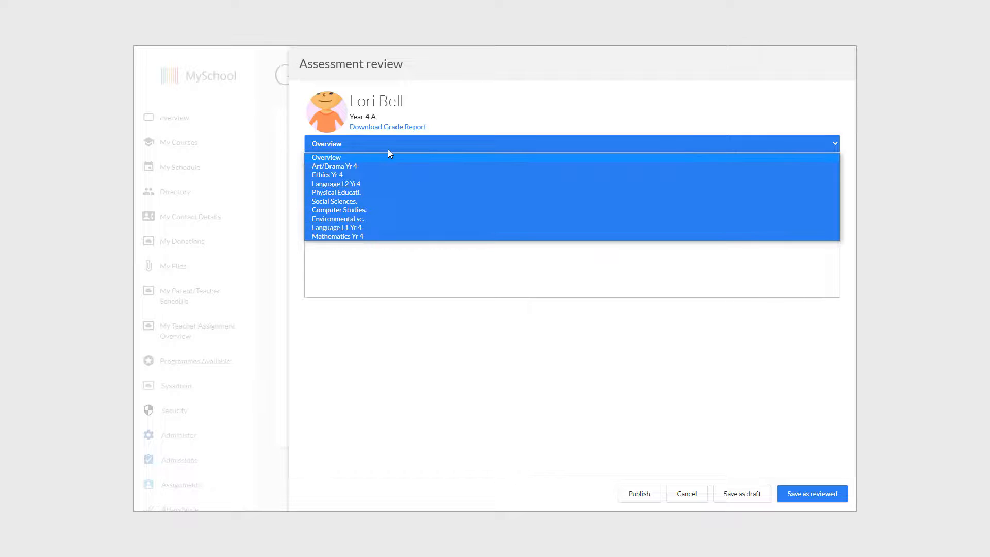
pyautogui.click(376, 166)
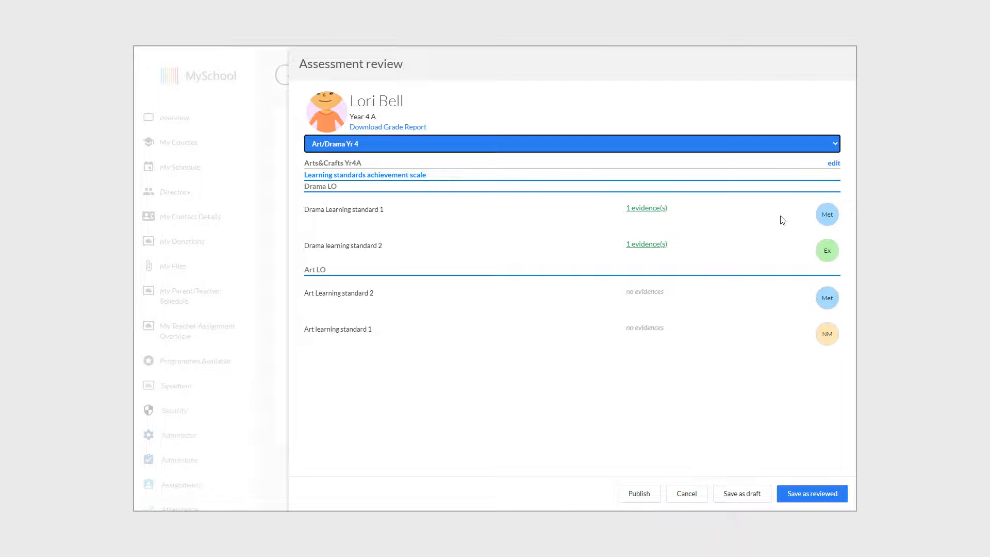
# View the evidence recorded for Drama learning standards 1 and 2
pyautogui.click(643, 209)
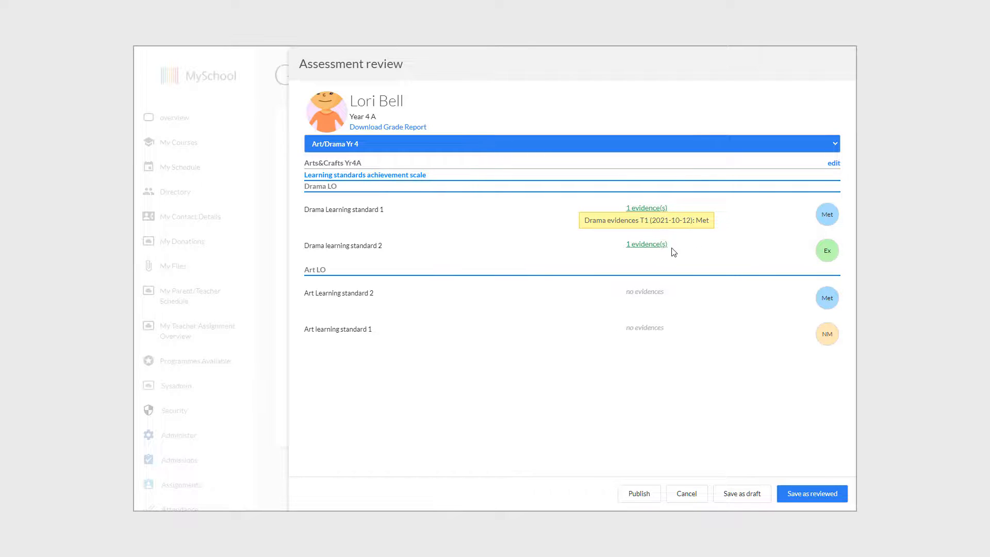
pyautogui.click(655, 248)
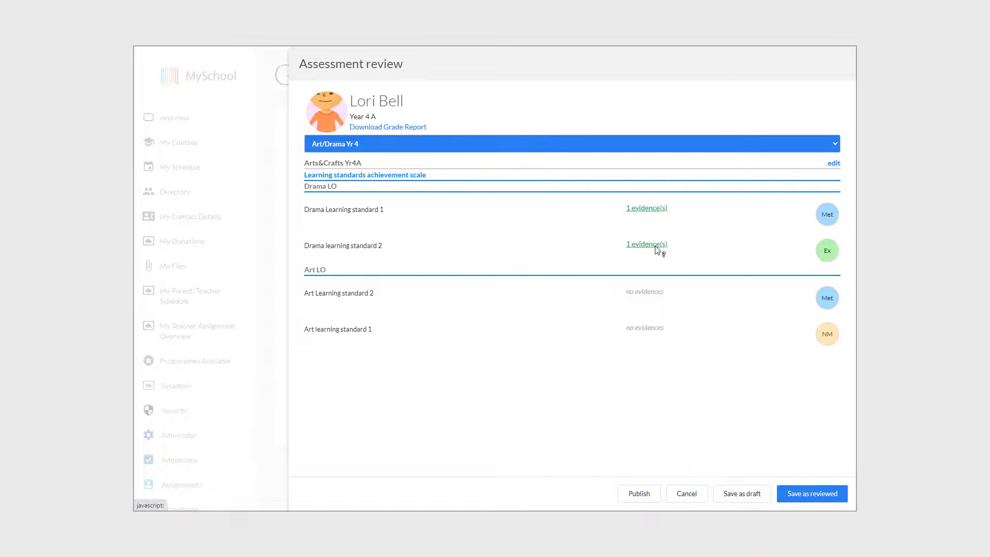
pyautogui.click(655, 247)
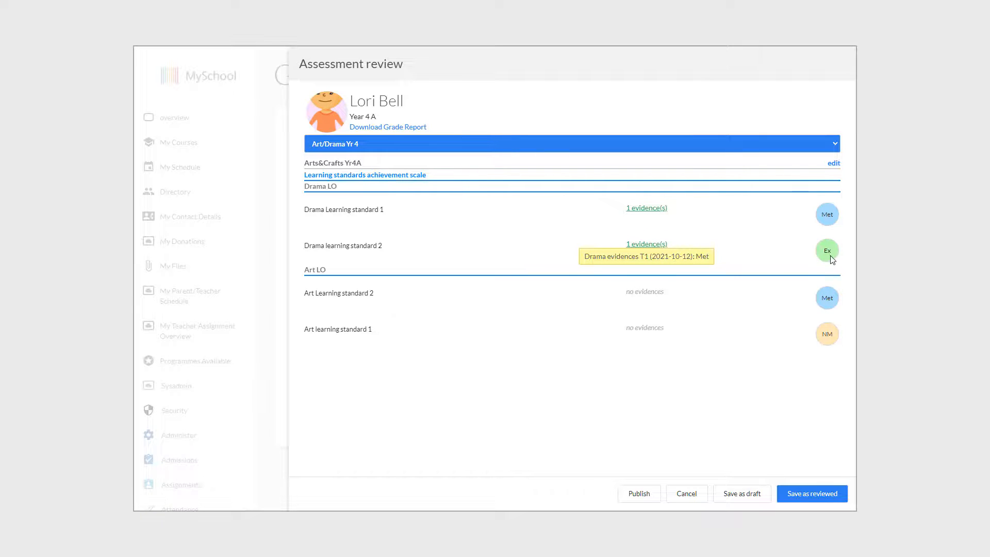
# Change the grade for Drama learning standard 2 to Met and submit the edit
pyautogui.click(839, 165)
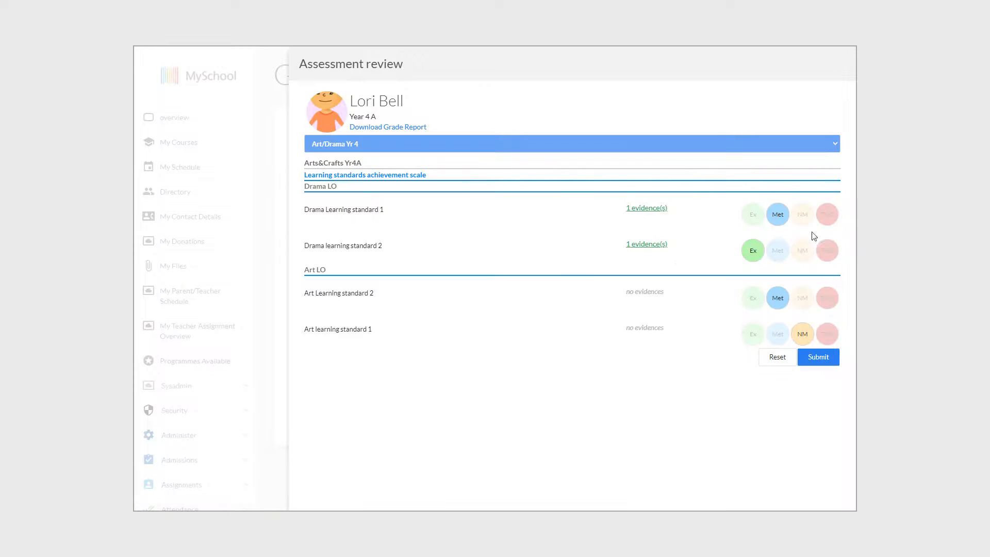
pyautogui.click(778, 250)
pyautogui.click(816, 361)
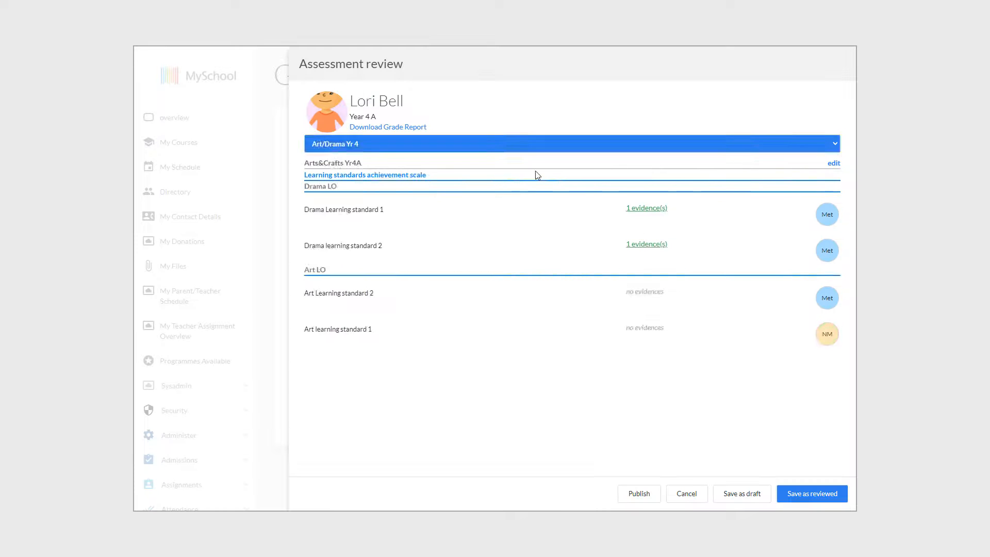
# For Language L1 Yr 4, enter 25 for the individual project, 45 for the team project and 100 for the exam, and submit the grades
pyautogui.click(493, 147)
pyautogui.click(453, 228)
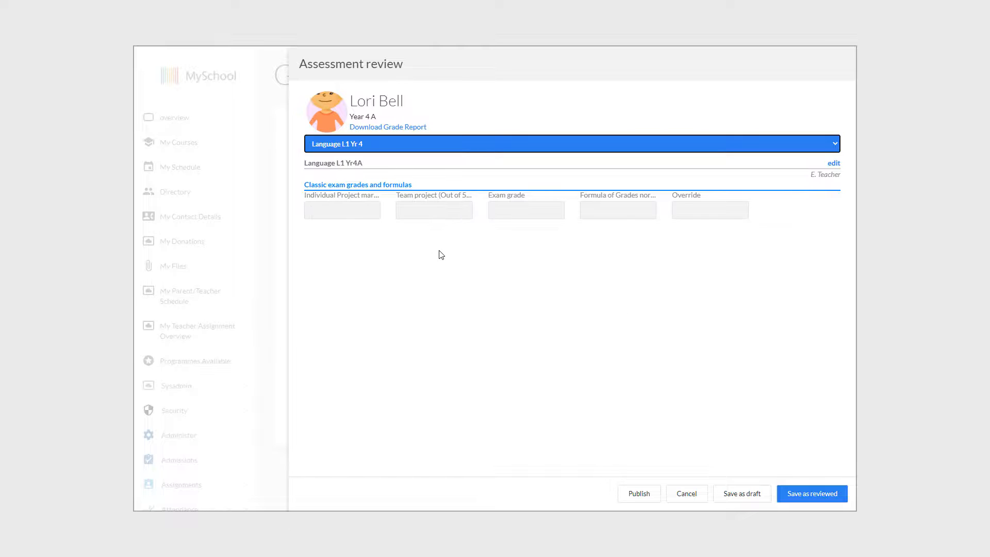
pyautogui.click(839, 164)
pyautogui.click(338, 210)
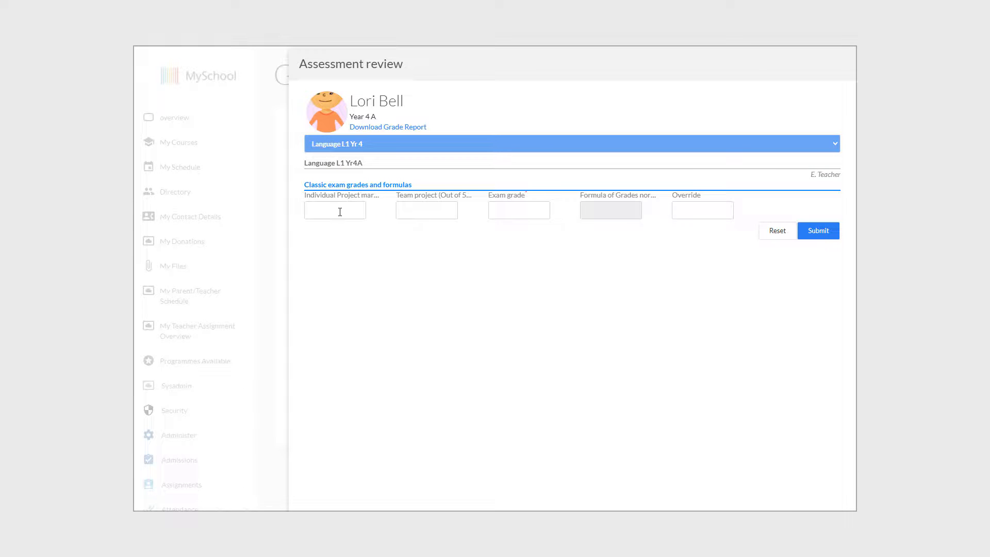
pyautogui.write('50')
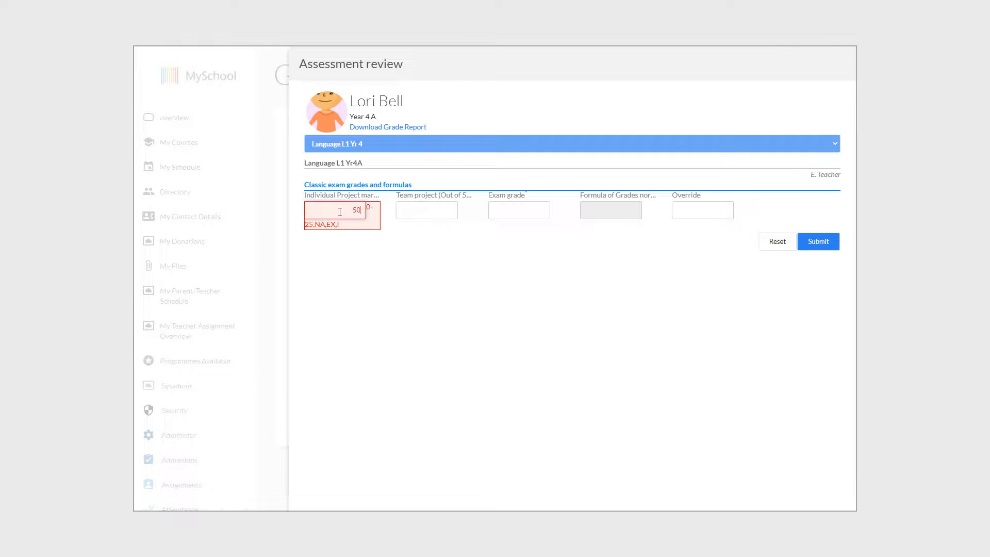
pyautogui.press('BackSpace')
pyautogui.press('BackSpace')
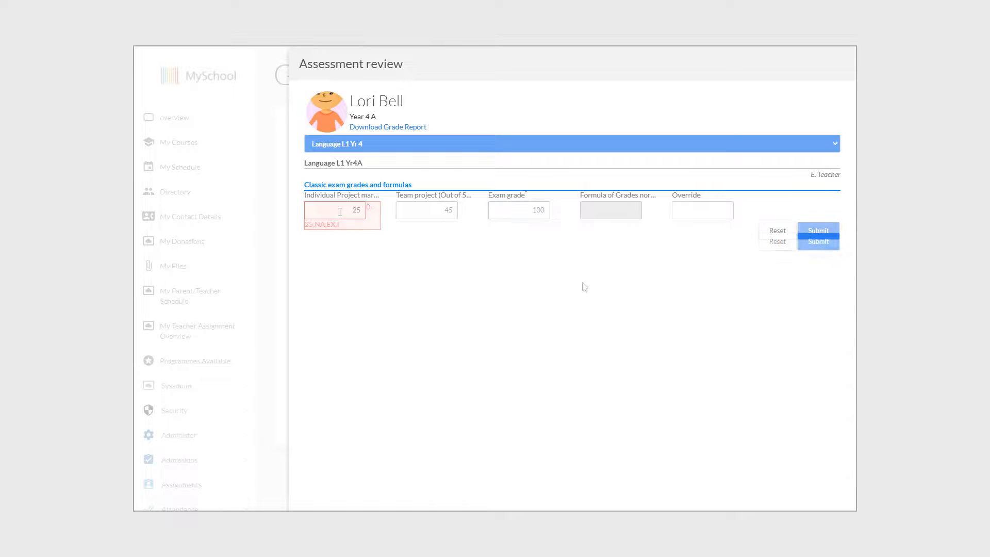
pyautogui.click(824, 231)
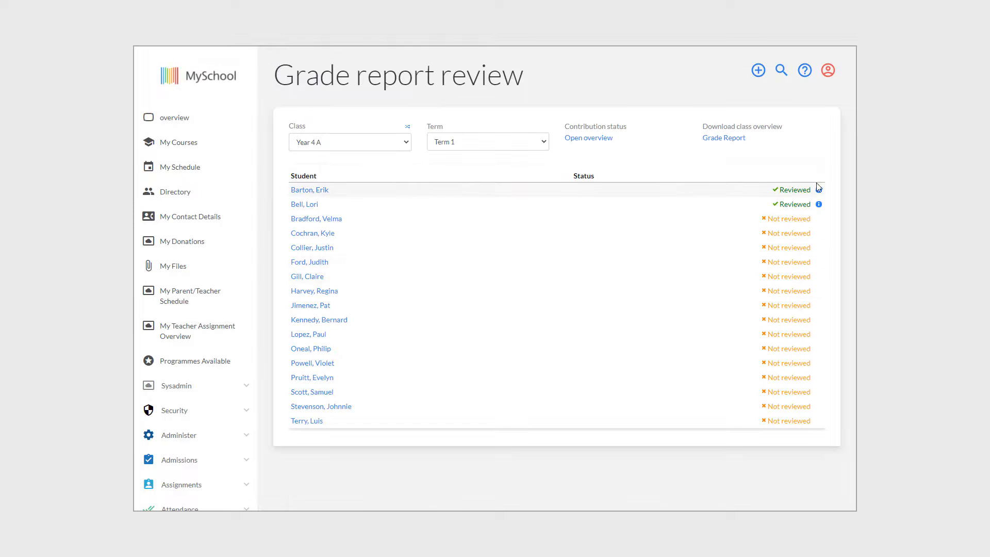
# Open the class's contribution status overview and email the teachers about missing contributions
pyautogui.moveTo(821, 207)
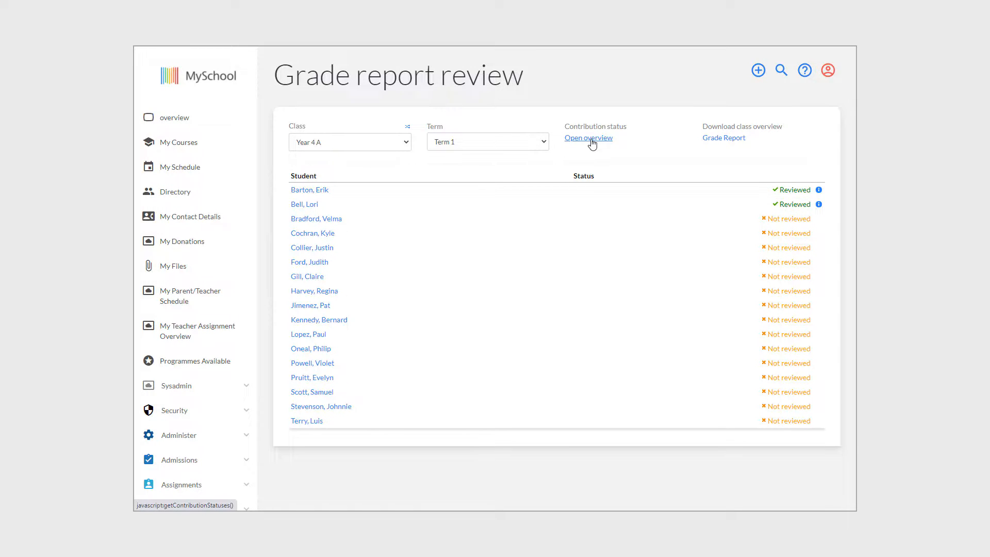
pyautogui.click(592, 142)
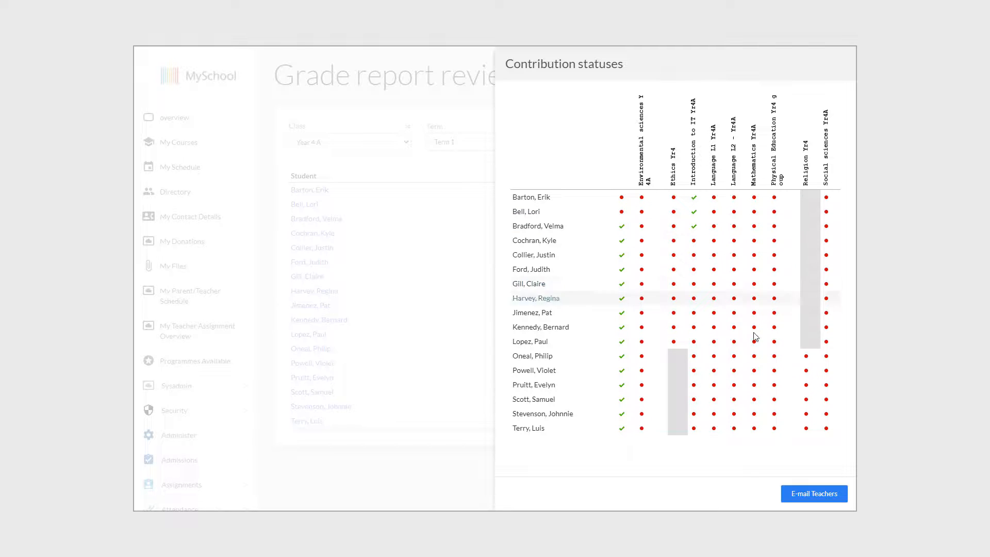
pyautogui.click(818, 491)
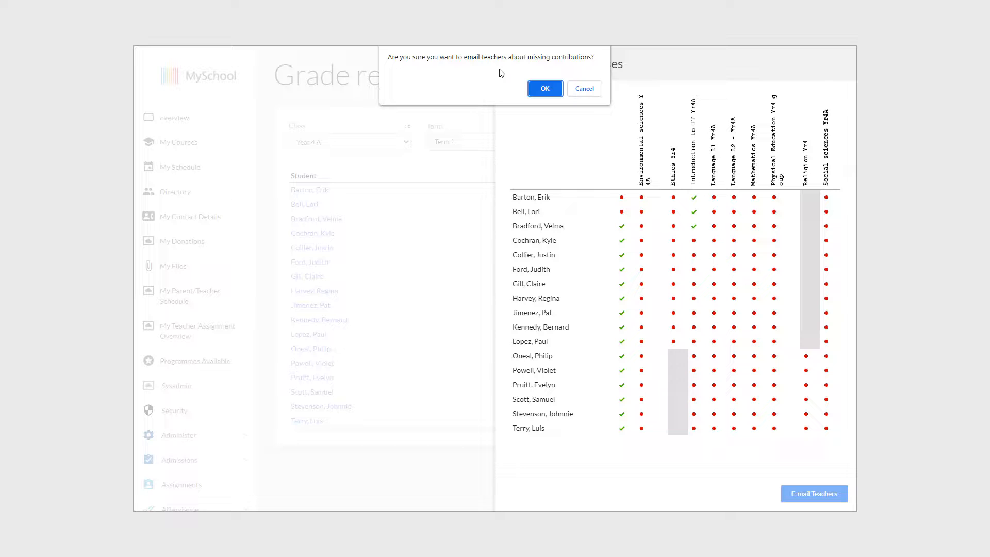
pyautogui.click(554, 90)
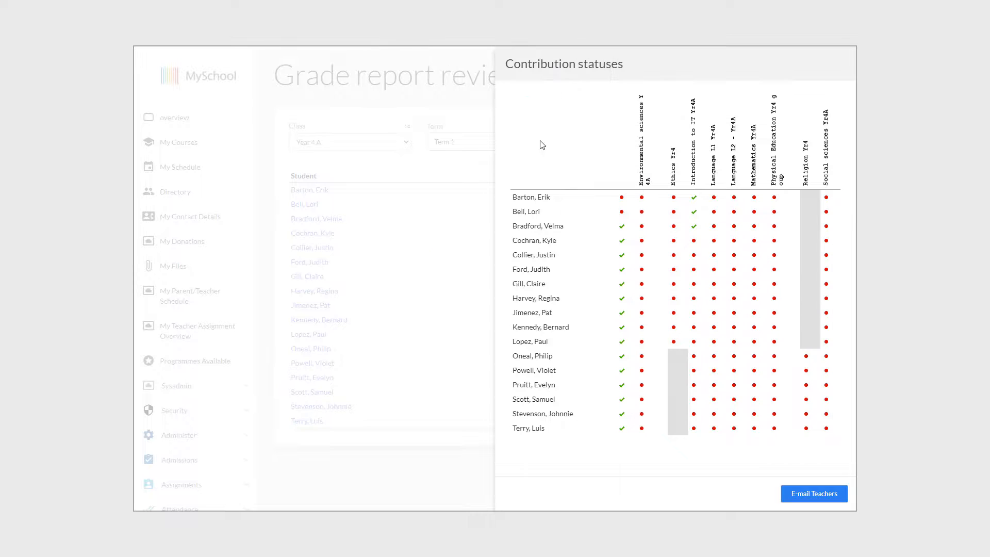
pyautogui.click(440, 177)
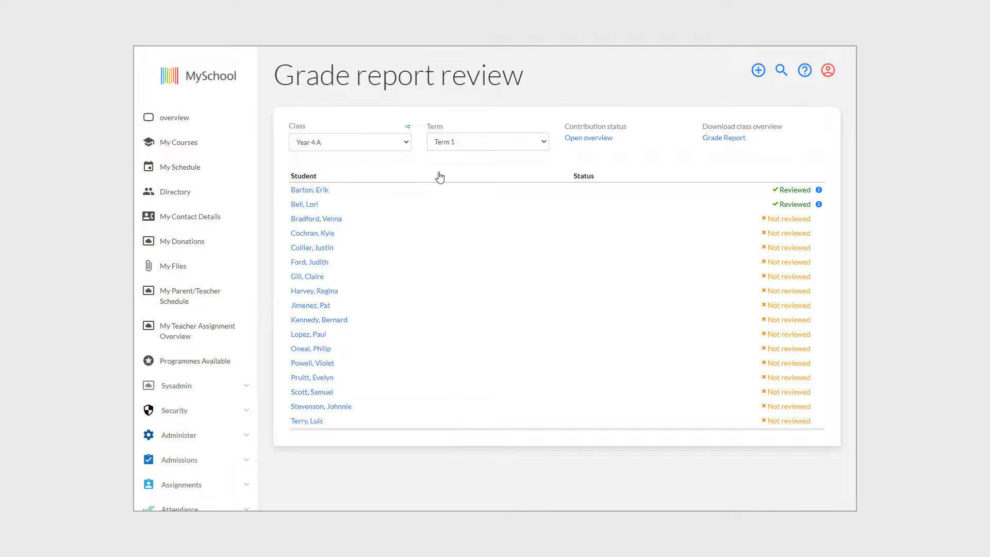
# Save the assessment review of the first student in Year 4 A as a draft and reopen it to save it as reviewed
pyautogui.click(305, 193)
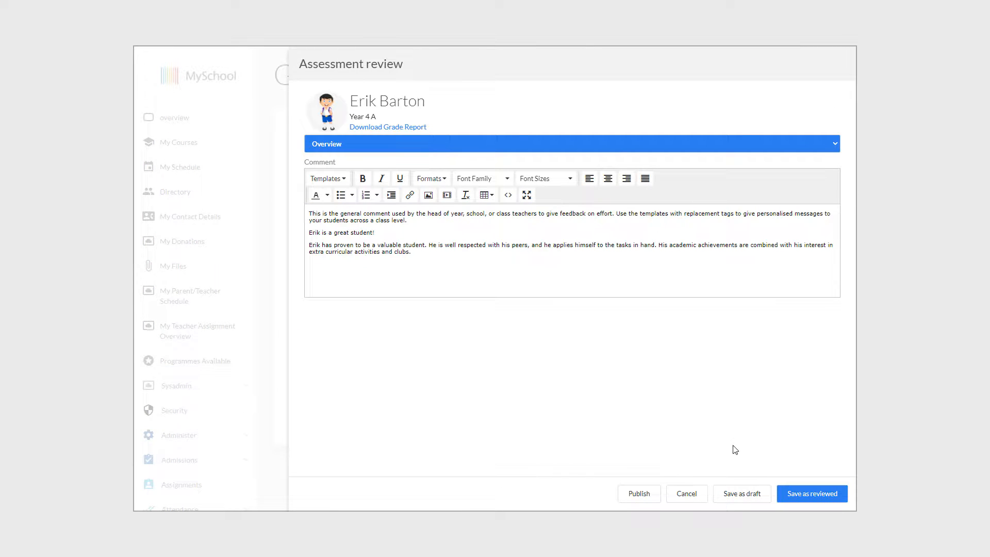
pyautogui.click(744, 496)
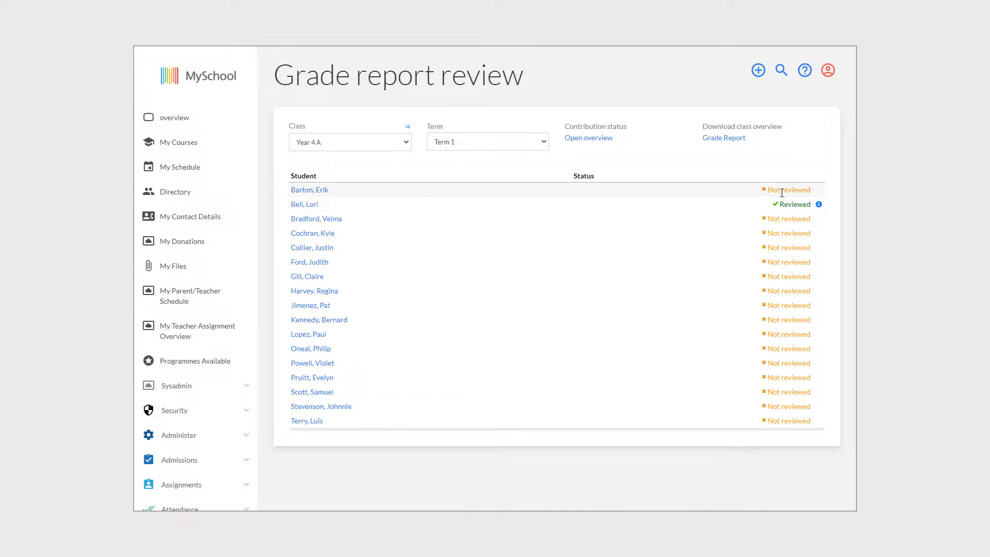
pyautogui.click(294, 192)
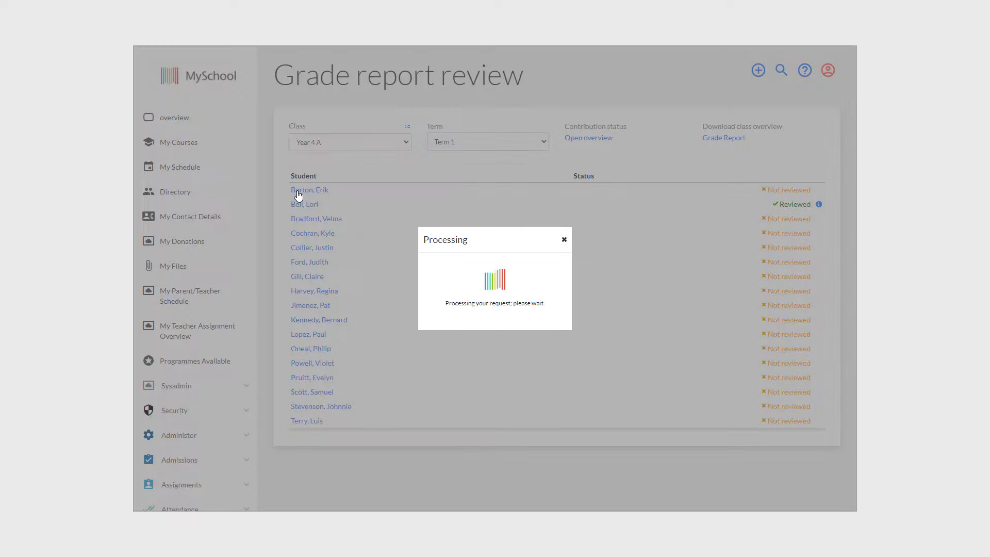
pyautogui.click(809, 496)
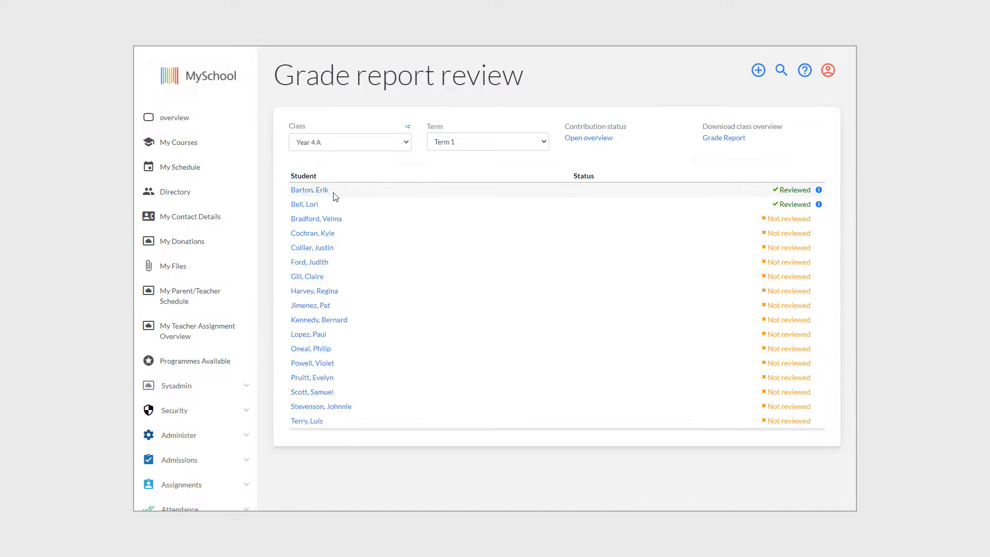
# Publish the assessment review of the first student in Year 4 A and open that student's entry again
pyautogui.click(311, 191)
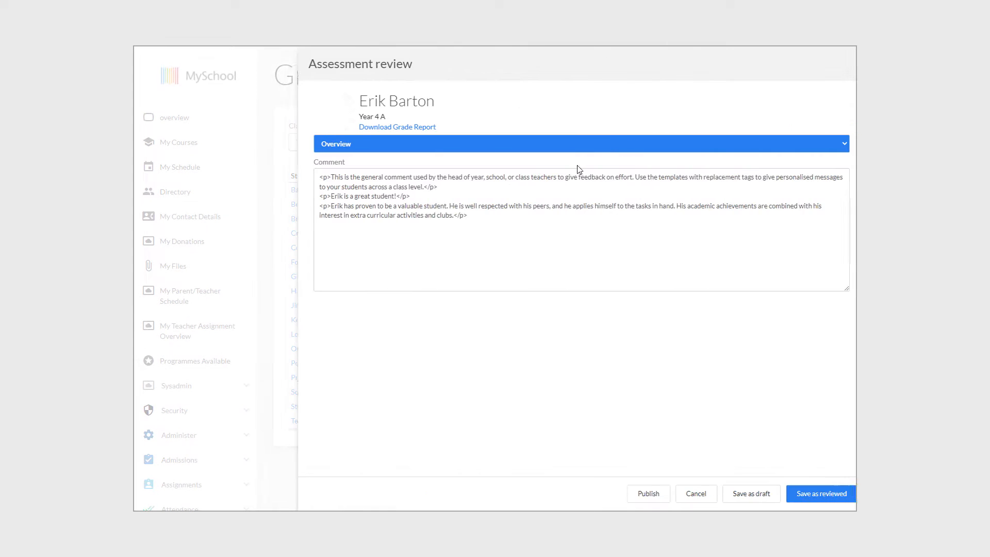
pyautogui.click(648, 496)
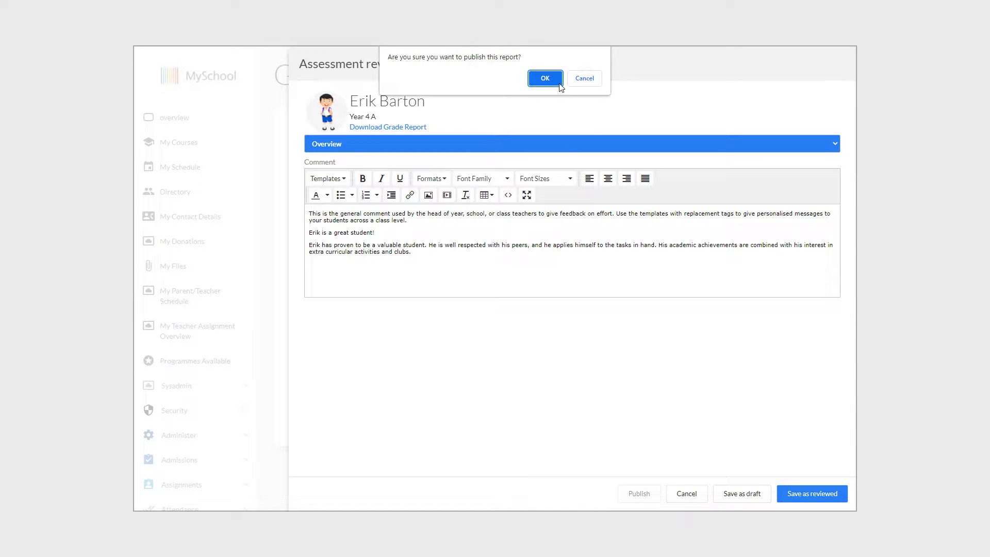
pyautogui.click(554, 77)
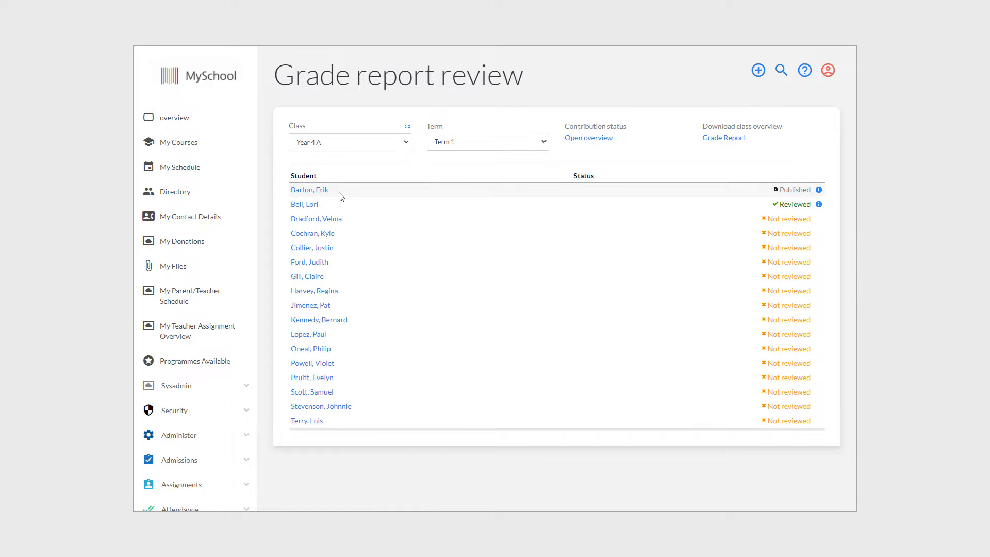
pyautogui.click(319, 190)
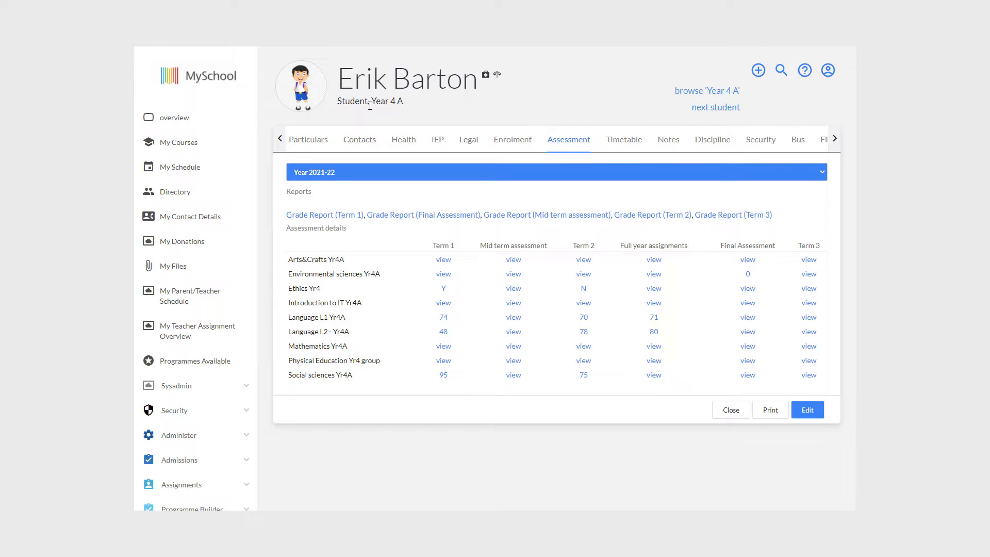